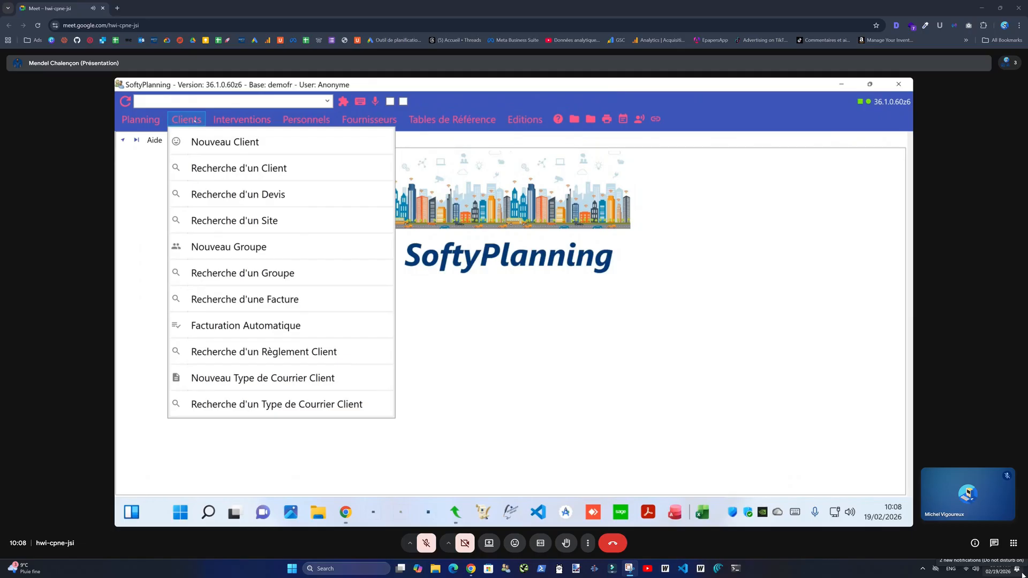
- Create a new client record and enter the client's name
{"action": "left_click", "coordinate": [254, 143]}
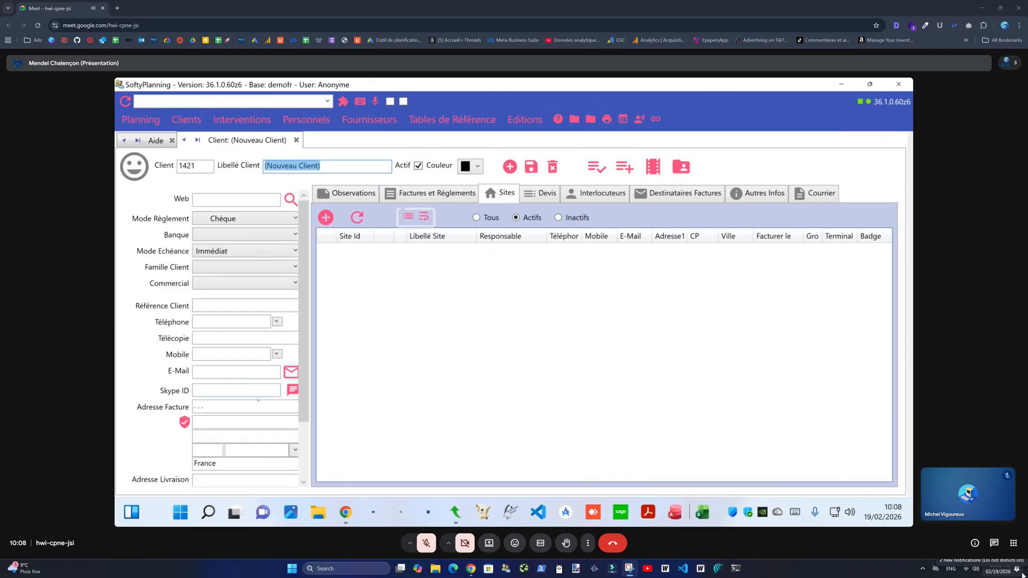
{"action": "left_click", "coordinate": [257, 390]}
{"action": "left_click", "coordinate": [224, 407]}
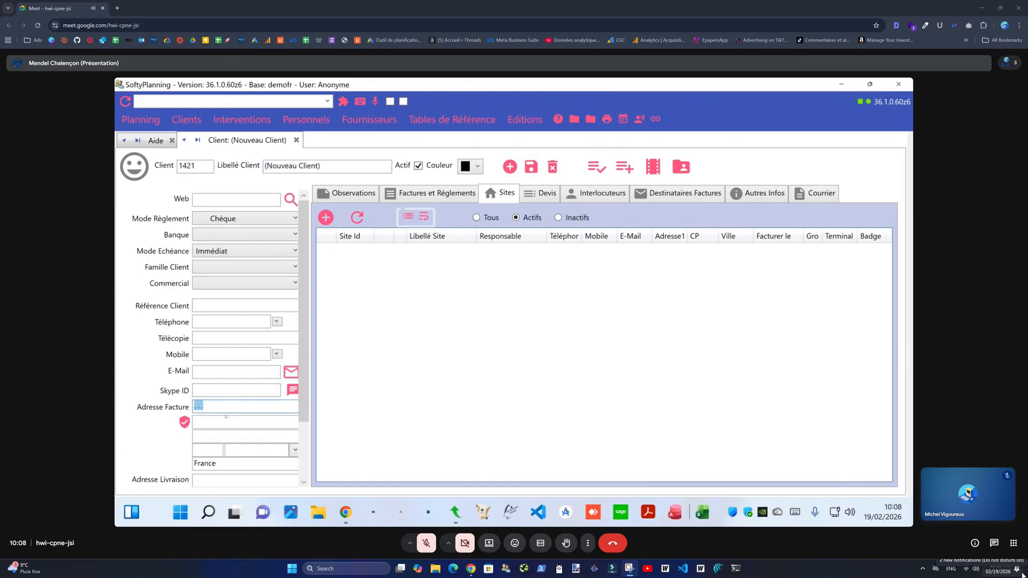
{"action": "left_click", "coordinate": [326, 165]}
{"action": "left_click", "coordinate": [235, 409]}
{"action": "left_click", "coordinate": [346, 162]}
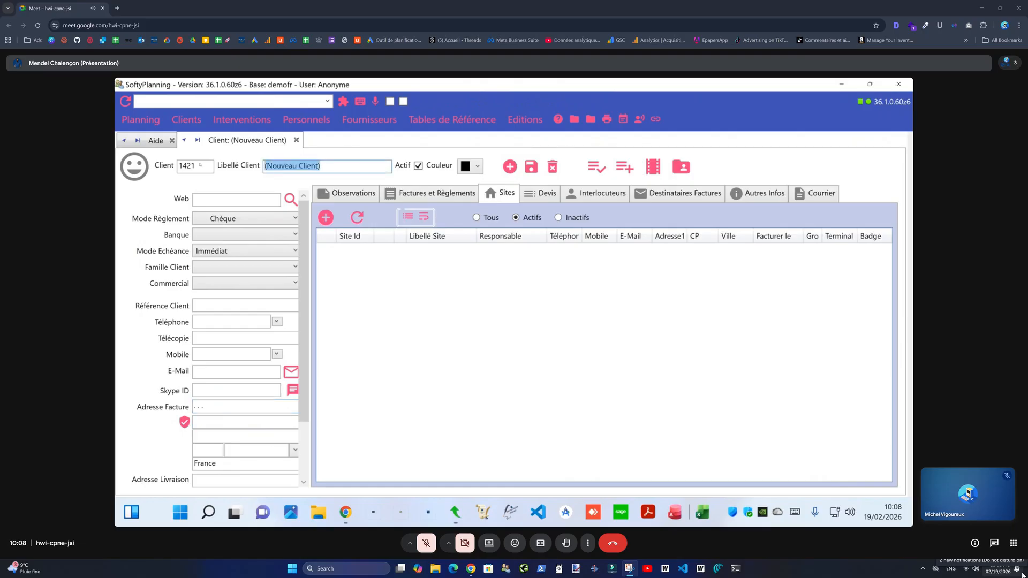
{"action": "left_click", "coordinate": [225, 407]}
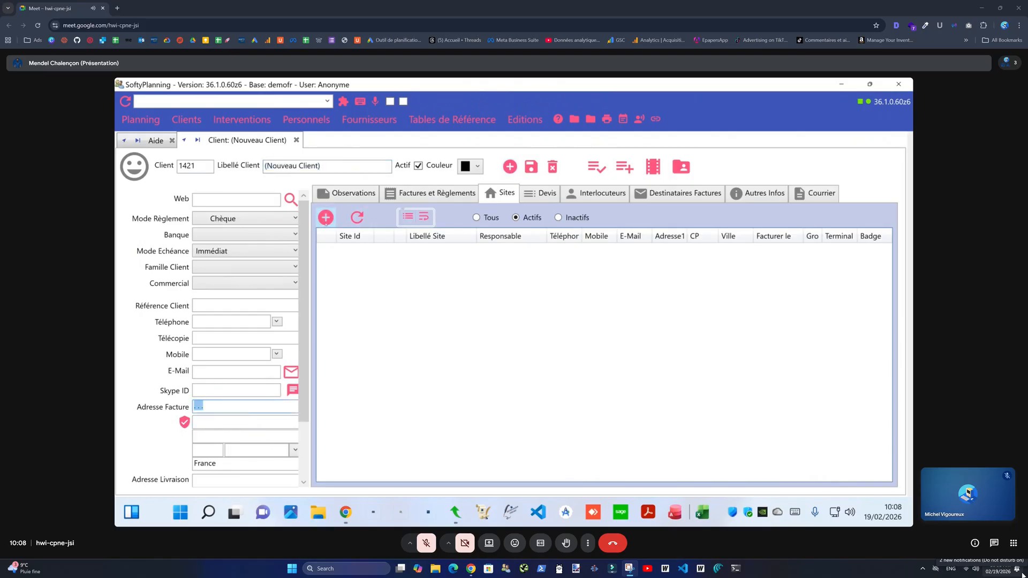
{"action": "left_click", "coordinate": [337, 167]}
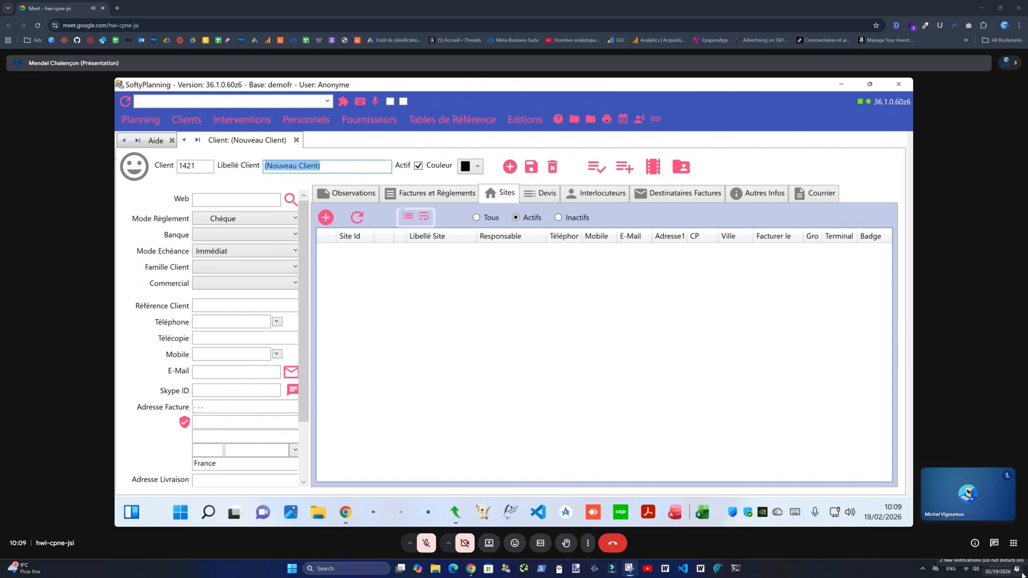
{"action": "type", "text": "Monsieur Mars"}
{"action": "key", "text": "Tab"}
- Enter the client's billing street address and postal code
{"action": "left_click", "coordinate": [235, 409]}
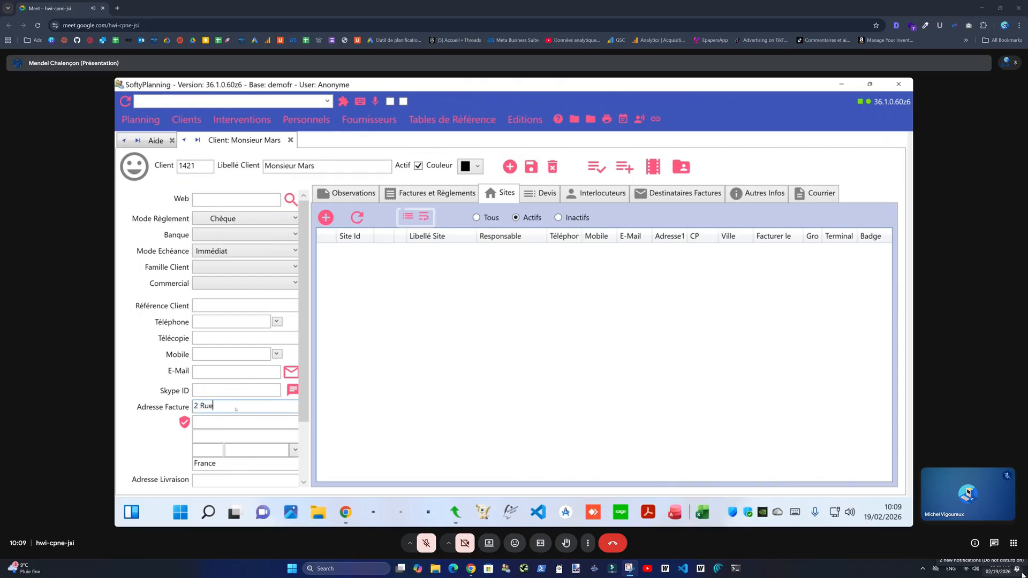
{"action": "key", "text": "Tab"}
{"action": "key", "text": "Tab"}
{"action": "key", "text": "Tab"}
{"action": "type", "text": "69100"}
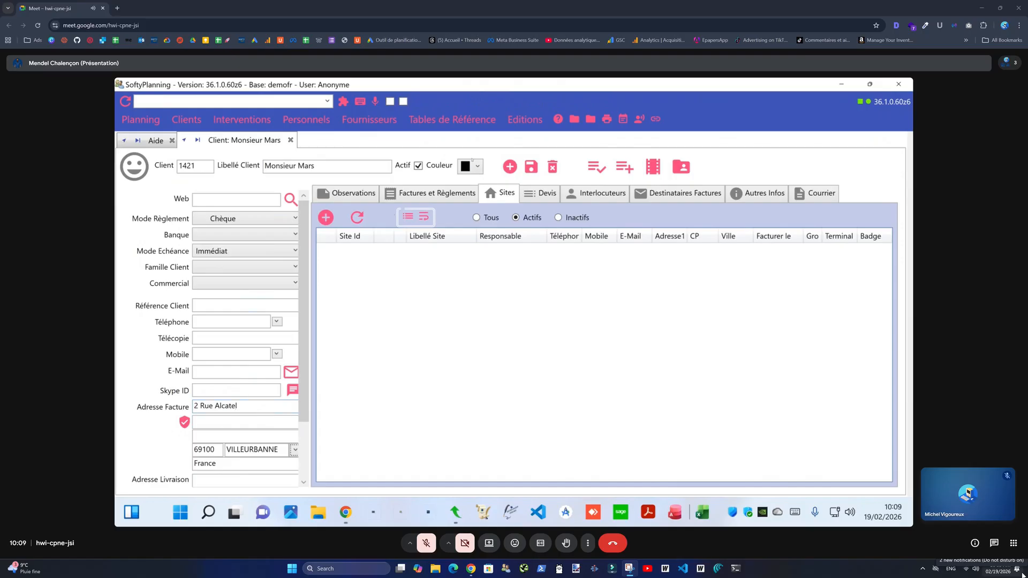
- Add a matching site for the client, then close the client record
{"action": "left_click", "coordinate": [325, 217]}
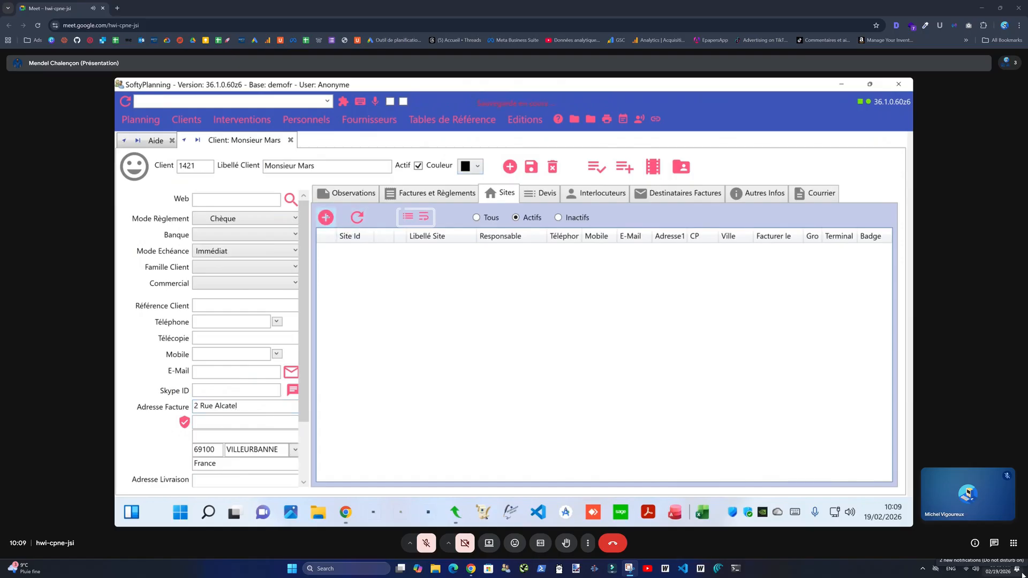
{"action": "left_click_drag", "start_coordinate": [316, 165], "coordinate": [264, 165]}
{"action": "left_click_drag", "start_coordinate": [237, 406], "coordinate": [115, 438]}
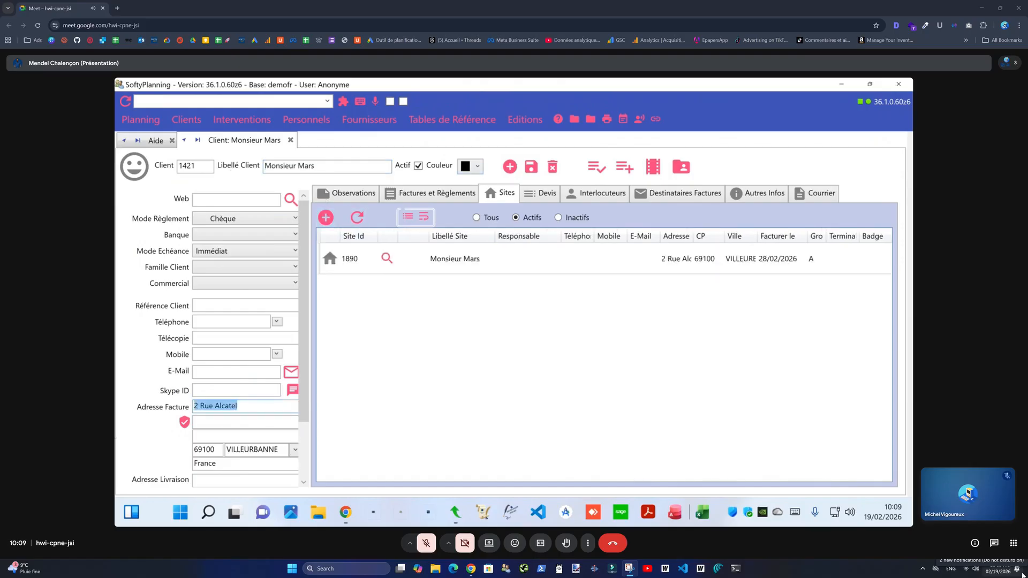
{"action": "right_click", "coordinate": [486, 349]}
{"action": "key", "text": "Escape"}
{"action": "left_click_drag", "start_coordinate": [324, 166], "coordinate": [263, 166]}
{"action": "left_click", "coordinate": [291, 140]}
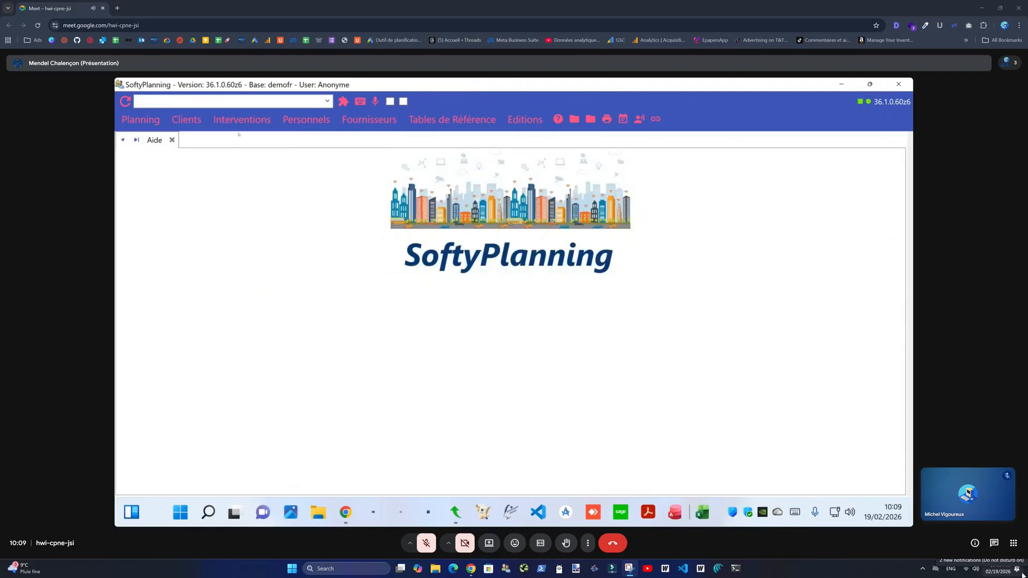
- Browse the Personnels and Tables de Référence menus, then open the Interventions menu
{"action": "left_click", "coordinate": [306, 120]}
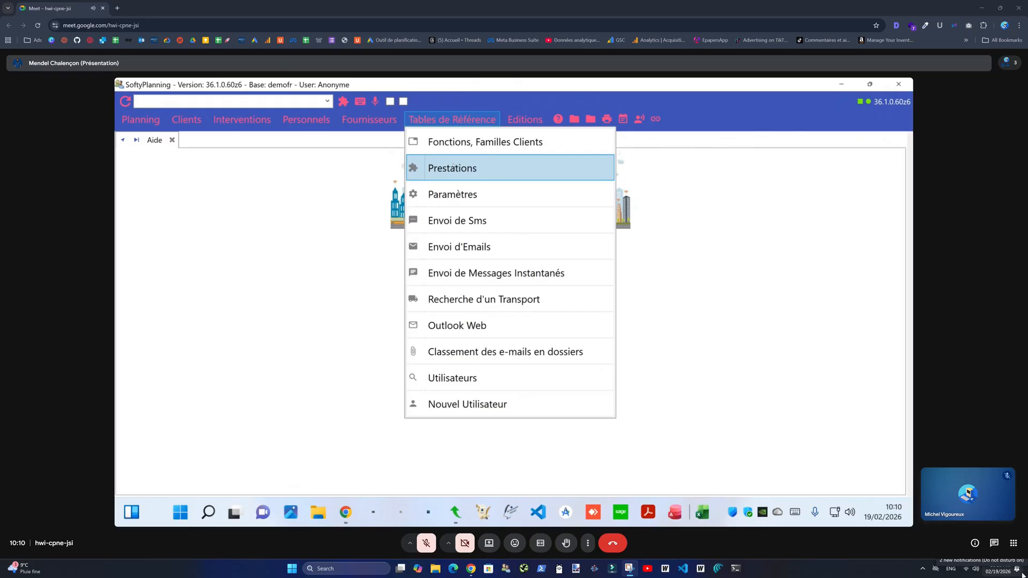
{"action": "left_click", "coordinate": [443, 118]}
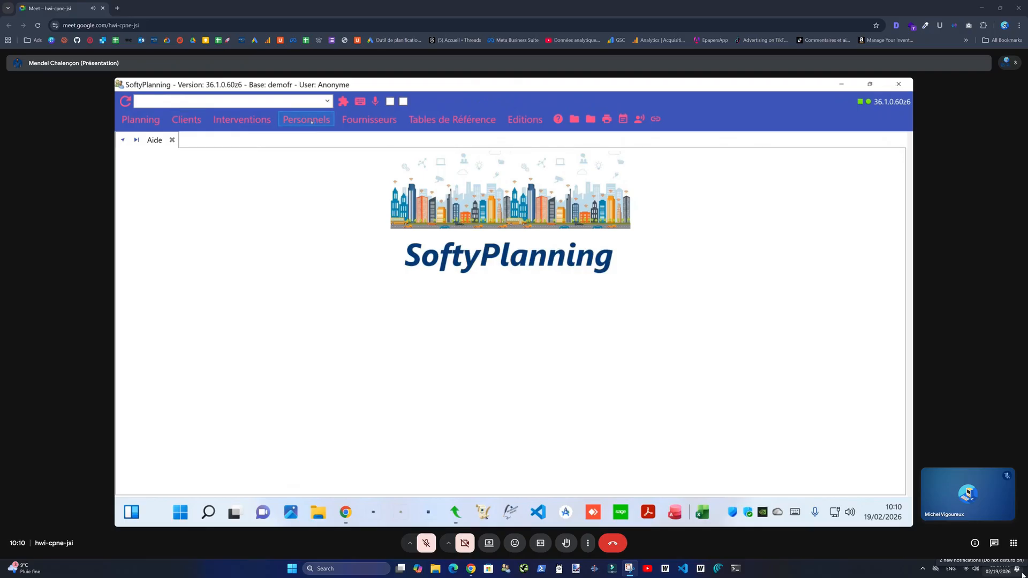
{"action": "left_click", "coordinate": [251, 121]}
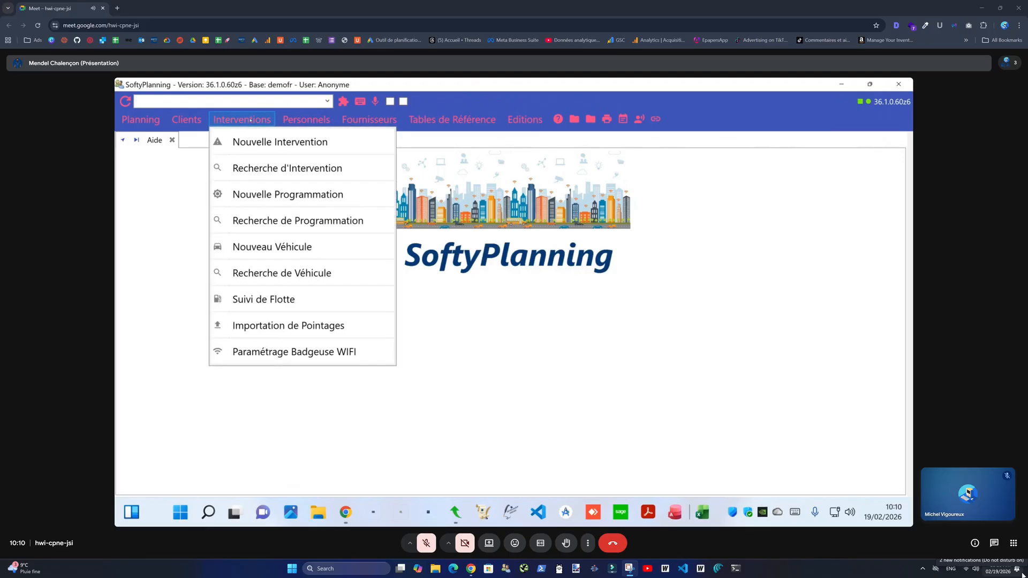
{"action": "left_click", "coordinate": [241, 119]}
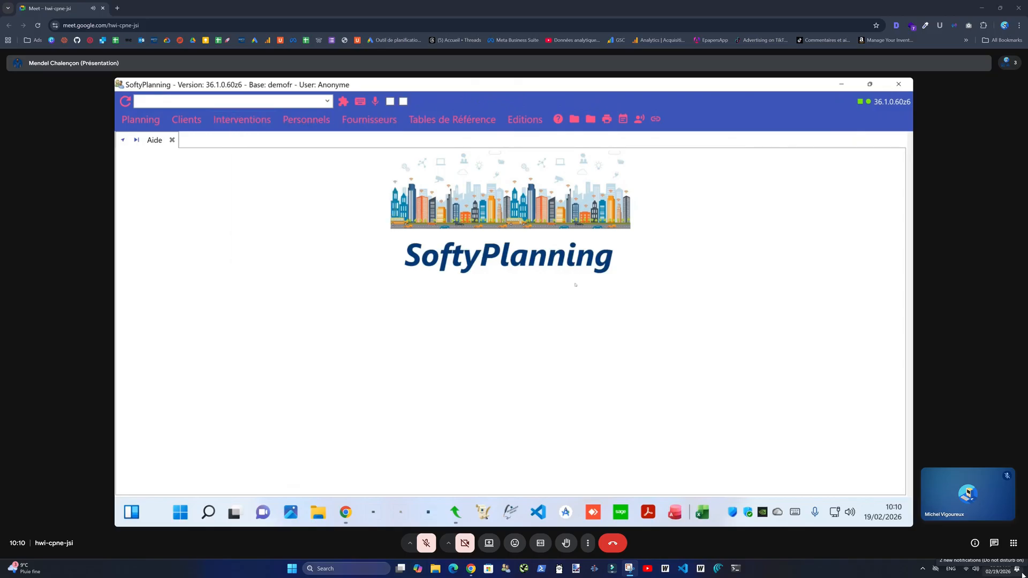
{"action": "left_click", "coordinate": [251, 122]}
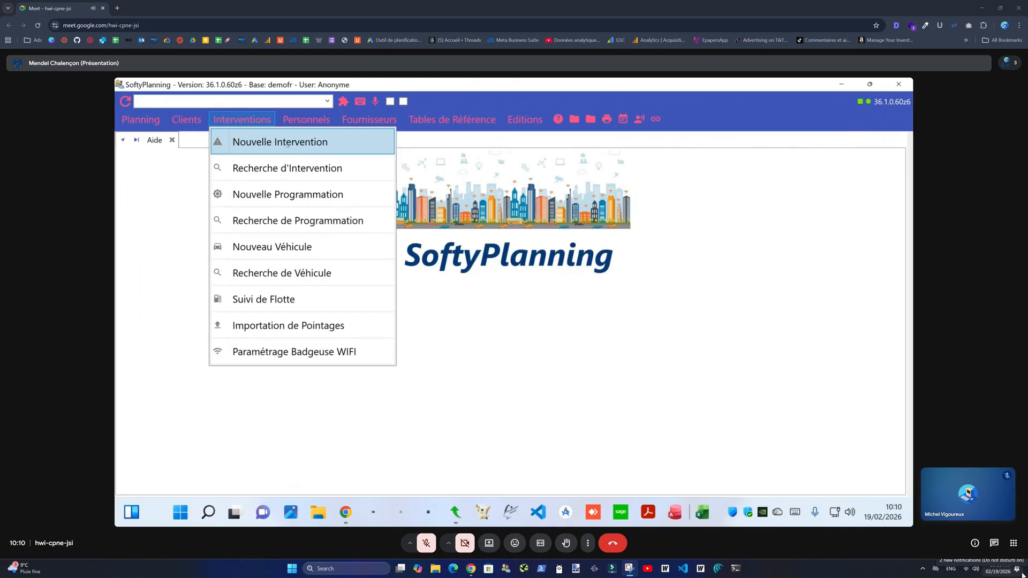
- Create a new intervention and move its window up and to the right
{"action": "left_click", "coordinate": [260, 119]}
{"action": "left_click", "coordinate": [261, 119]}
{"action": "left_click", "coordinate": [275, 142]}
{"action": "left_click_drag", "start_coordinate": [346, 140], "coordinate": [409, 101]}
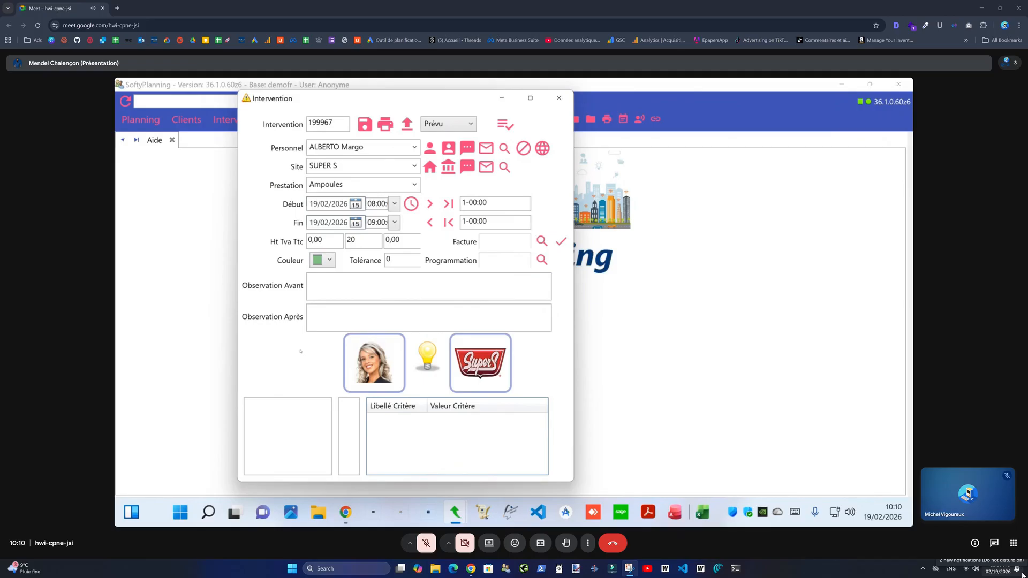
- Keep the current staff assignee and set the start date to 20/02/2026
{"action": "left_click", "coordinate": [342, 148]}
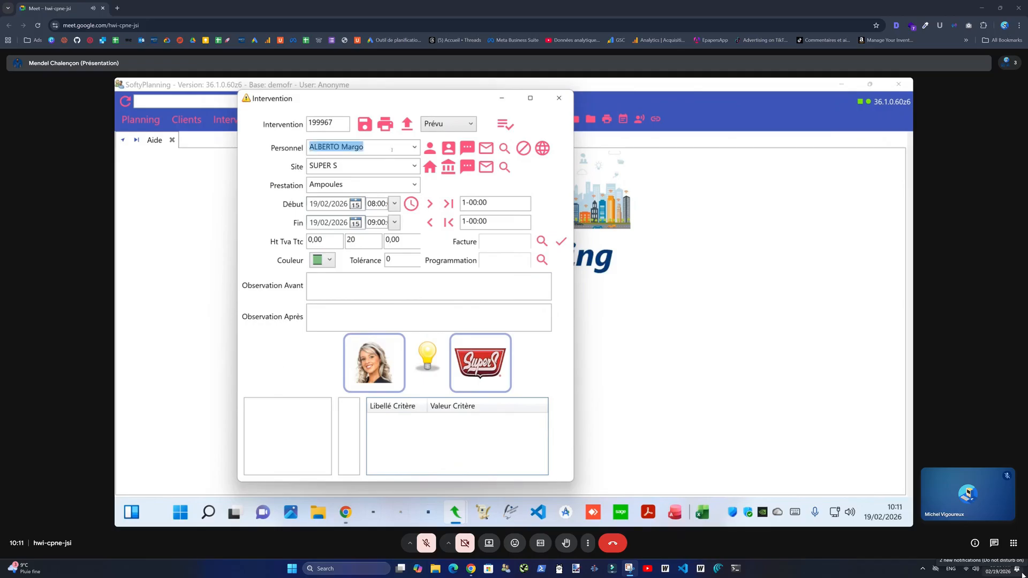
{"action": "left_click", "coordinate": [414, 148]}
{"action": "scroll", "coordinate": [391, 224], "scroll_direction": "down", "scroll_amount": 8}
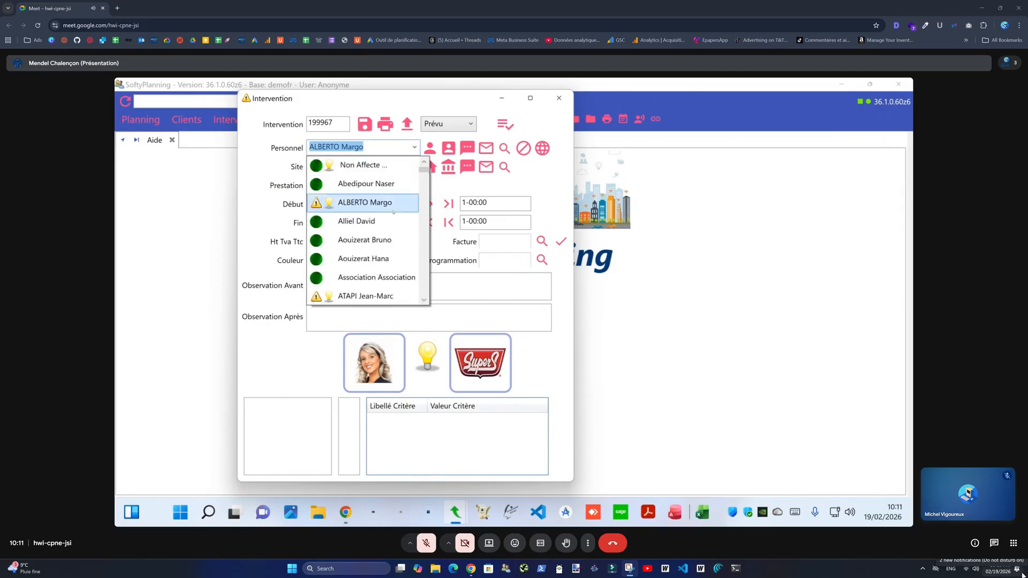
{"action": "scroll", "coordinate": [391, 223], "scroll_direction": "up", "scroll_amount": 8}
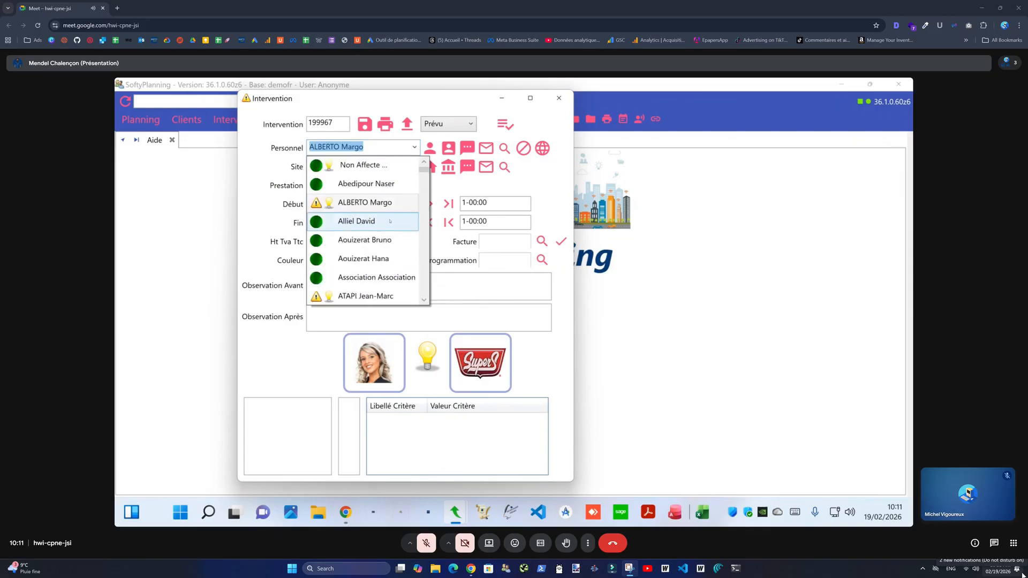
{"action": "left_click", "coordinate": [415, 147]}
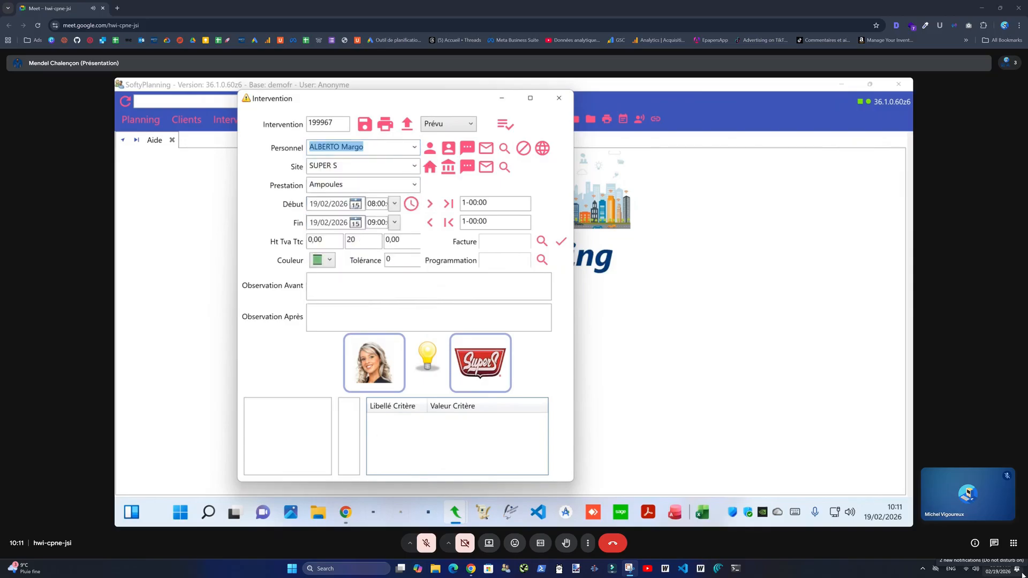
{"action": "left_click", "coordinate": [355, 204]}
{"action": "key", "text": "Tab"}
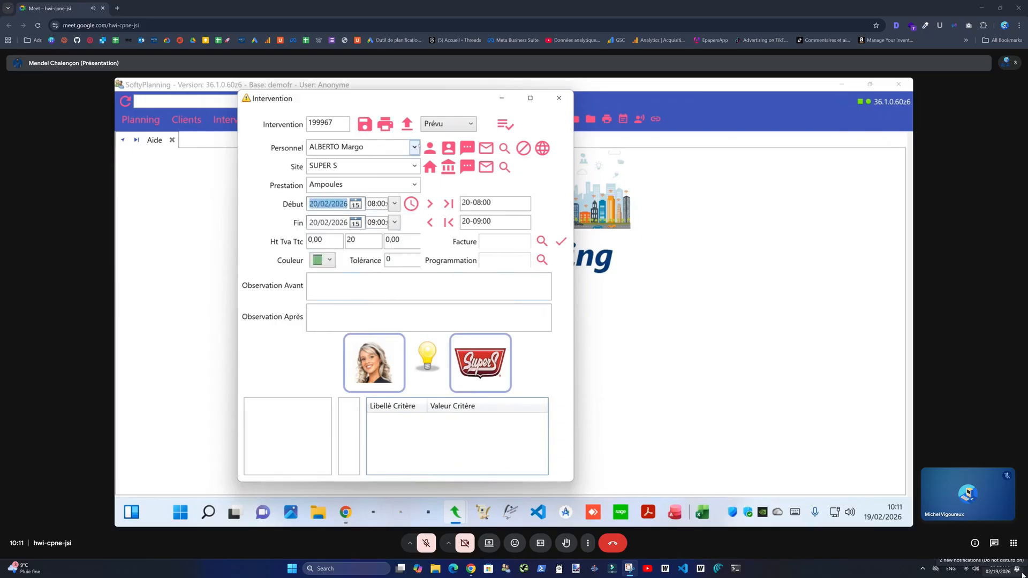
- Set the start time to 13:00 and reassign the intervention to another technician
{"action": "left_click", "coordinate": [395, 204]}
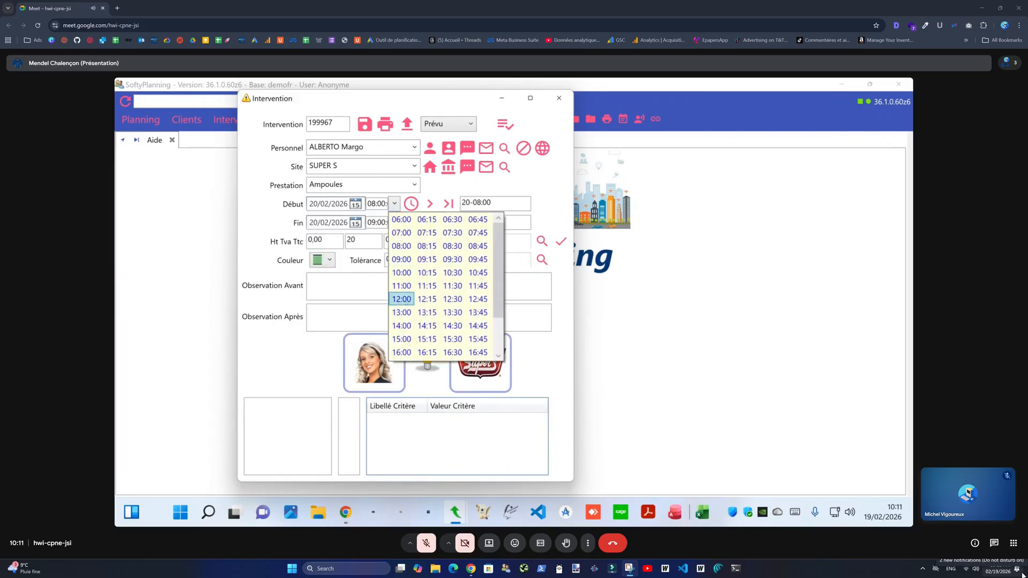
{"action": "left_click", "coordinate": [403, 312]}
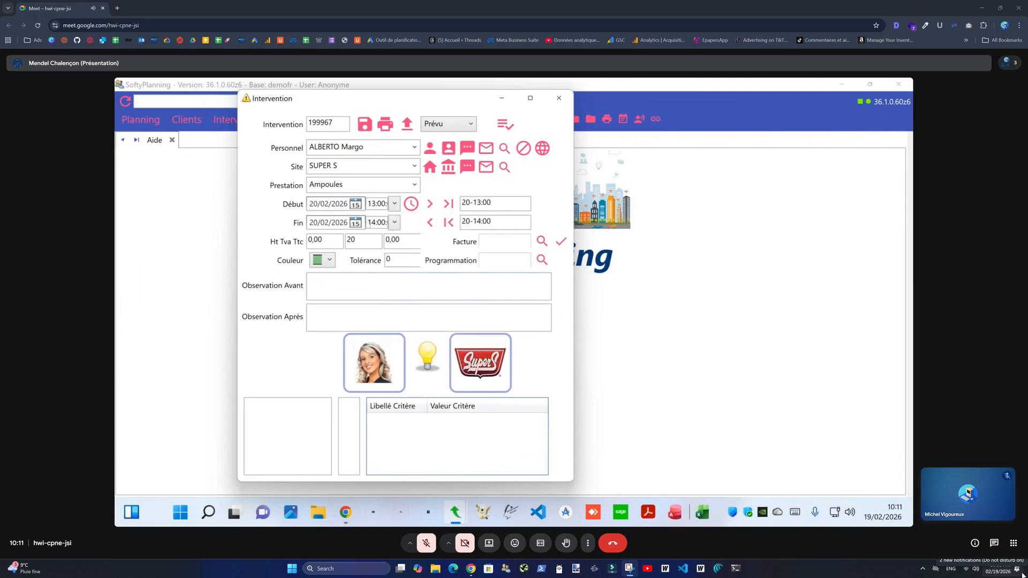
{"action": "left_click", "coordinate": [399, 144]}
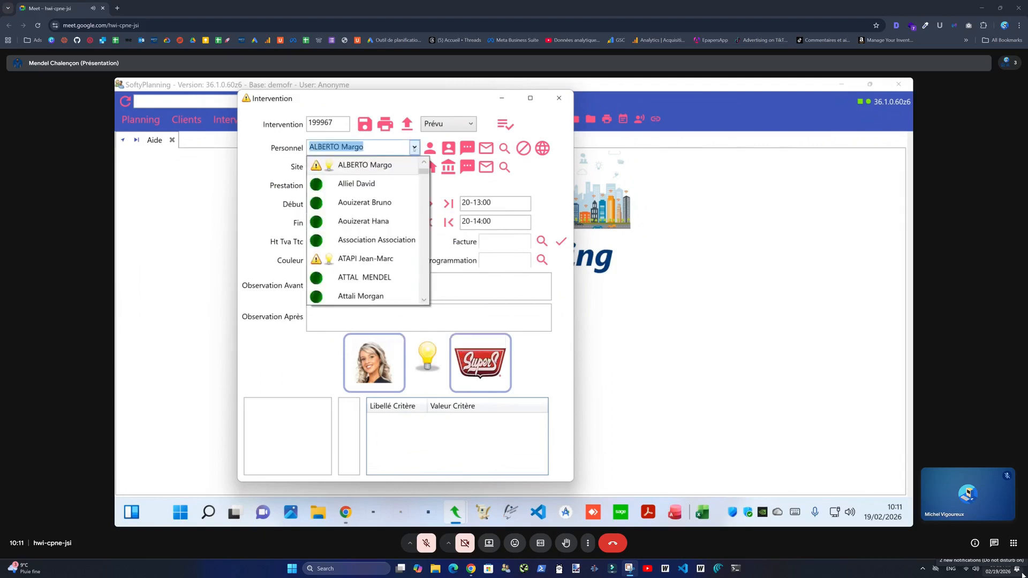
{"action": "scroll", "coordinate": [361, 225], "scroll_direction": "down", "scroll_amount": 5}
{"action": "scroll", "coordinate": [361, 231], "scroll_direction": "up", "scroll_amount": 1}
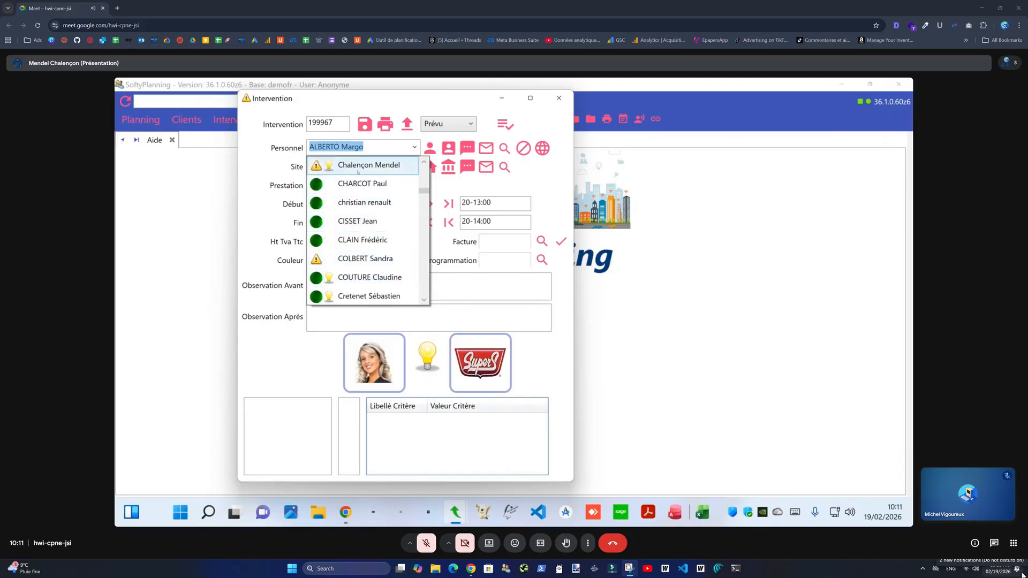
{"action": "scroll", "coordinate": [377, 195], "scroll_direction": "up", "scroll_amount": 3}
{"action": "scroll", "coordinate": [377, 202], "scroll_direction": "up", "scroll_amount": 3}
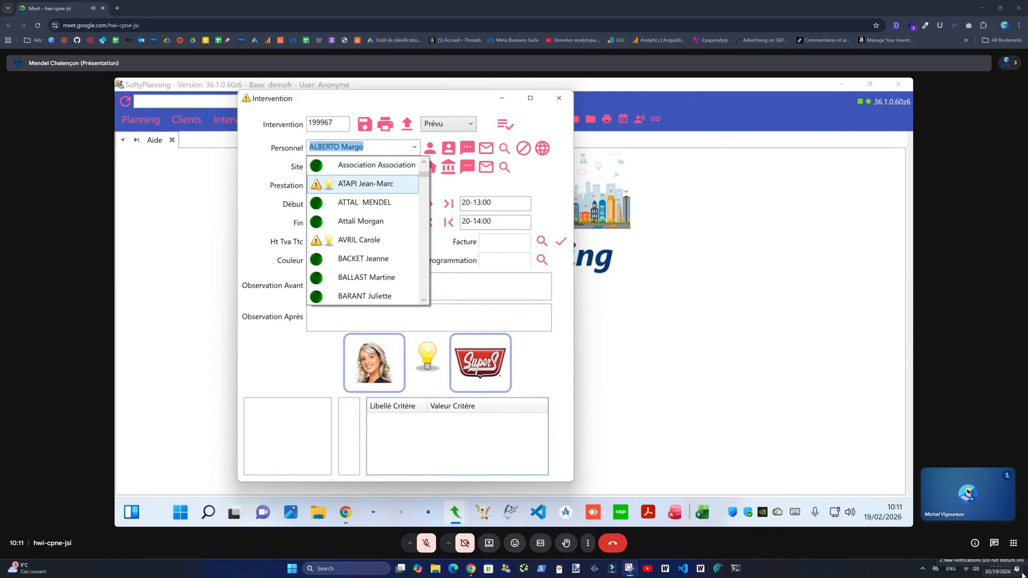
{"action": "left_click", "coordinate": [350, 260]}
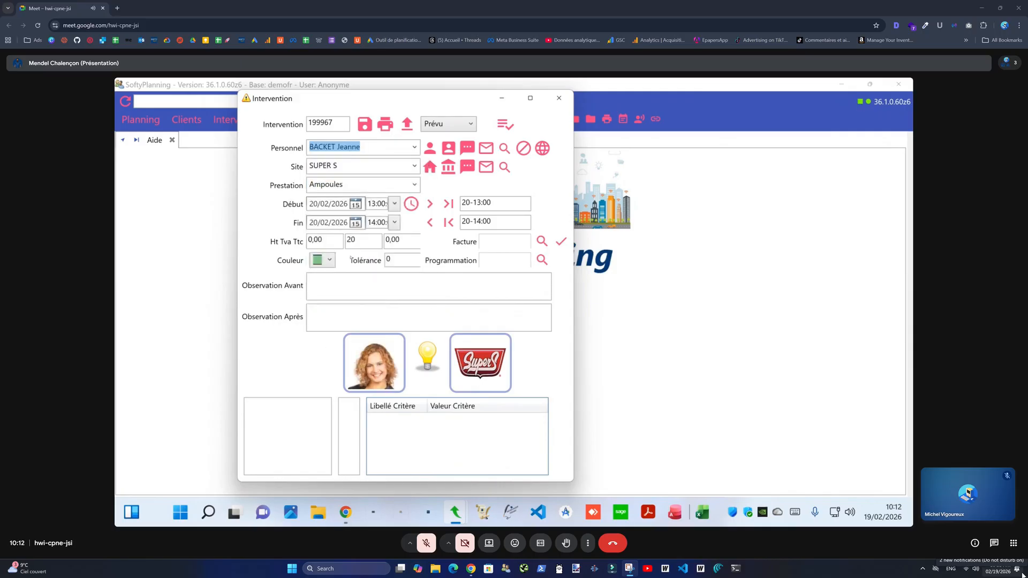
{"action": "left_click", "coordinate": [414, 146]}
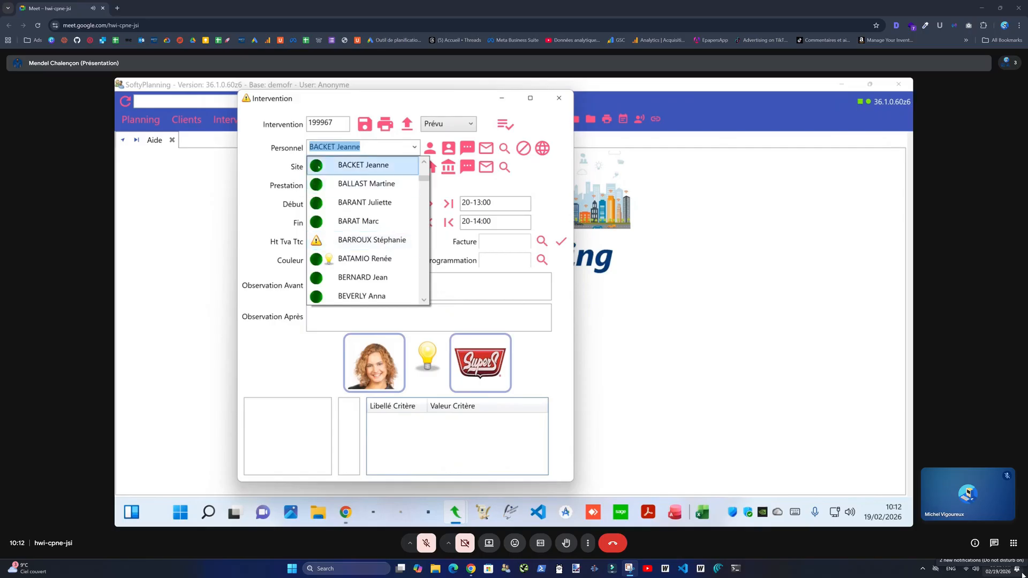
- Keep the new assignee and set the intervention site to the new client's site
{"action": "left_click", "coordinate": [346, 165]}
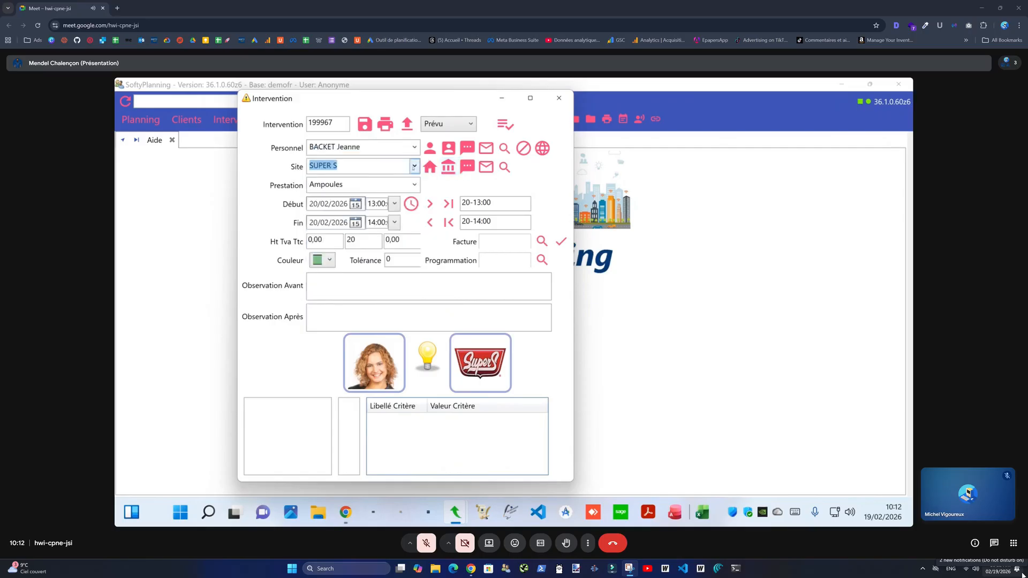
{"action": "left_click", "coordinate": [414, 166]}
{"action": "type", "text": "Monsieur MM"}
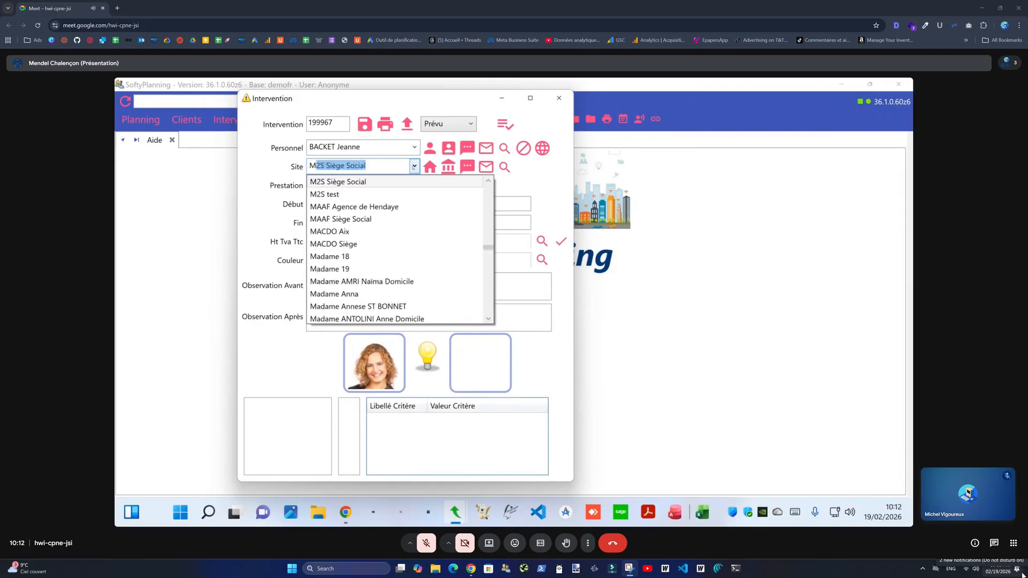
{"action": "key", "text": "BackSpace"}
{"action": "type", "text": "ars"}
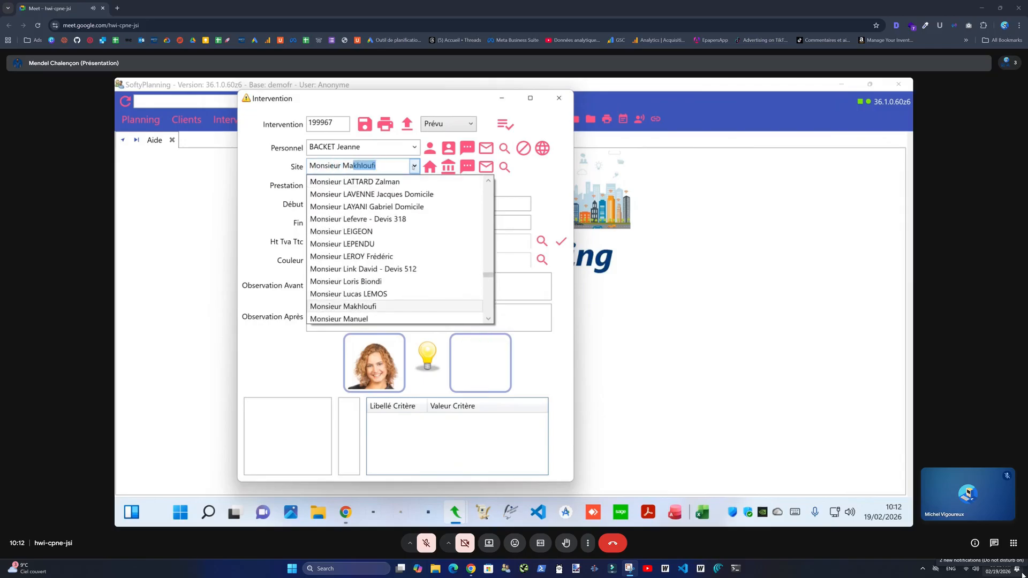
{"action": "left_click", "coordinate": [342, 306]}
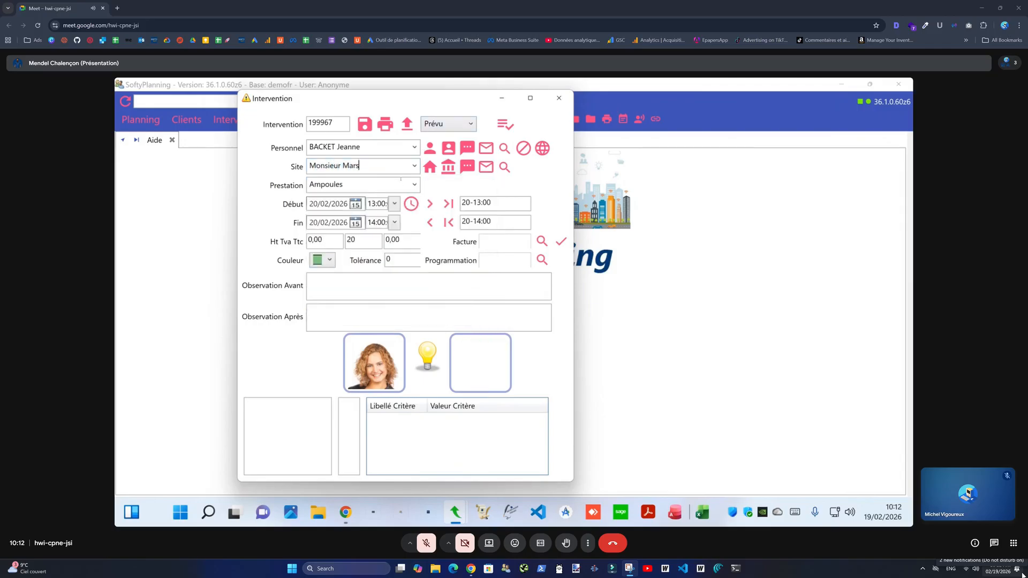
{"action": "key", "text": "Tab"}
- Choose the Ménage service, priced 35,00 HT and 42,00 TTC
{"action": "left_click", "coordinate": [413, 184]}
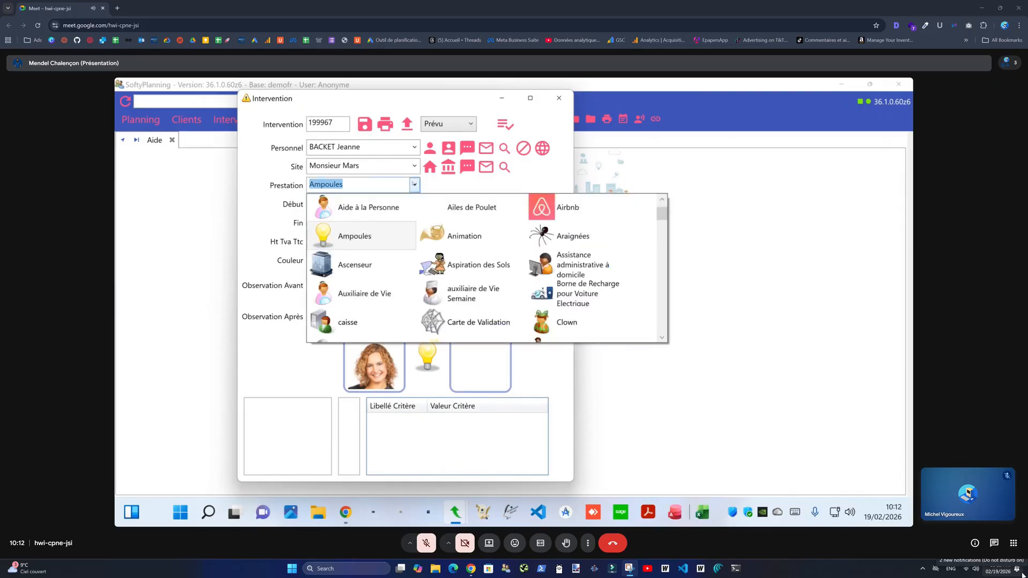
{"action": "scroll", "coordinate": [375, 300], "scroll_direction": "down", "scroll_amount": 5}
{"action": "left_click", "coordinate": [329, 332]}
{"action": "left_click", "coordinate": [332, 238]}
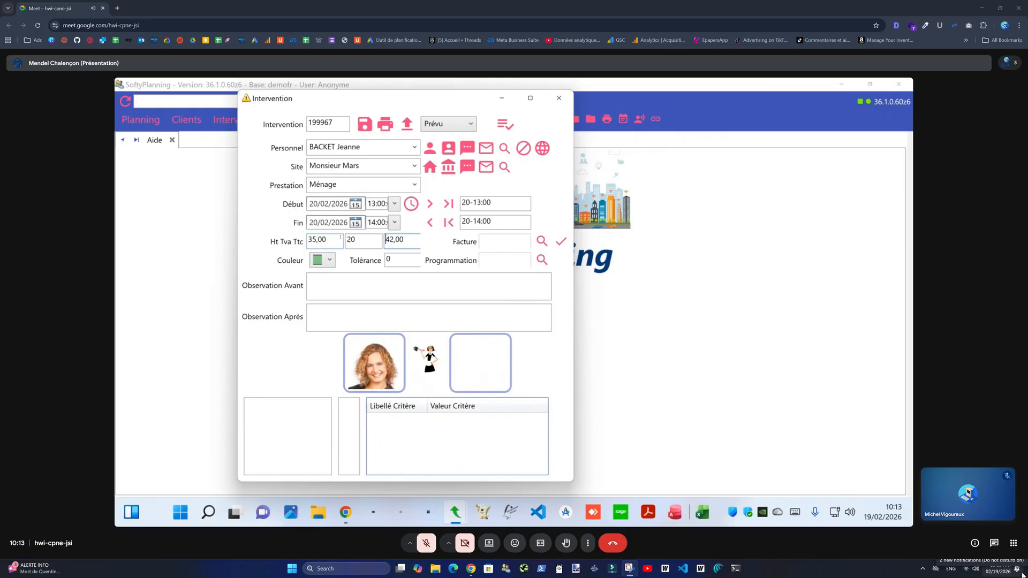
- Pick the blue colour, enter observation lines 'Fait attention au Sol' and 'Carlage fragile', and save
{"action": "left_click", "coordinate": [327, 260]}
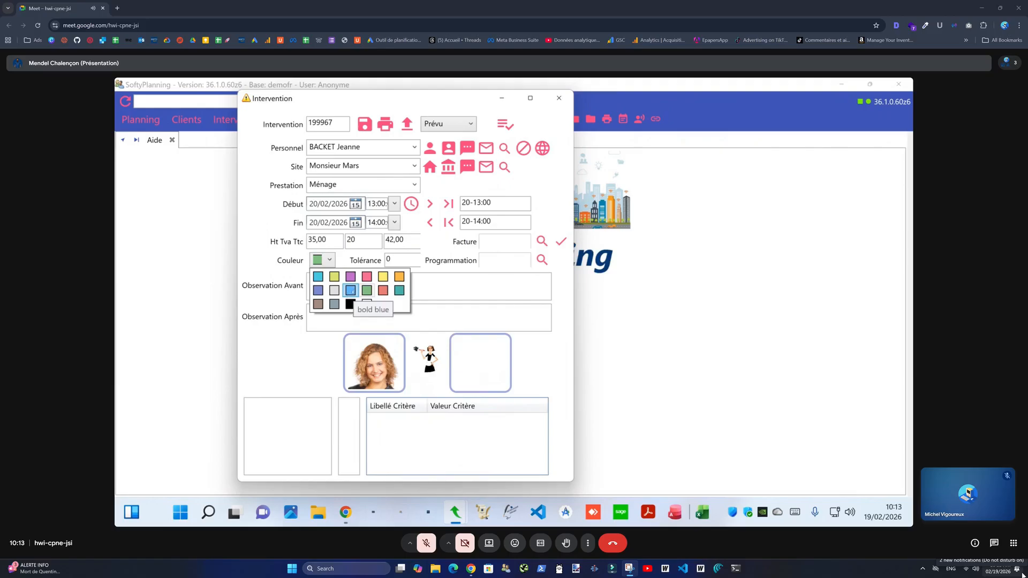
{"action": "left_click", "coordinate": [352, 290]}
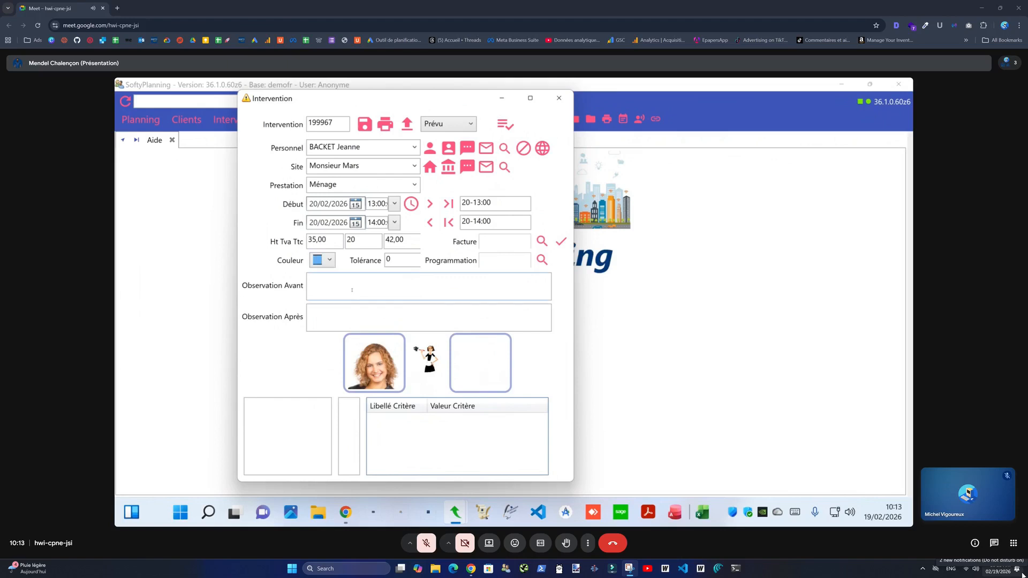
{"action": "left_click", "coordinate": [351, 289]}
{"action": "type", "text": "Fait attention au Sol"}
{"action": "key", "text": "Return"}
{"action": "type", "text": "Carlage fragile"}
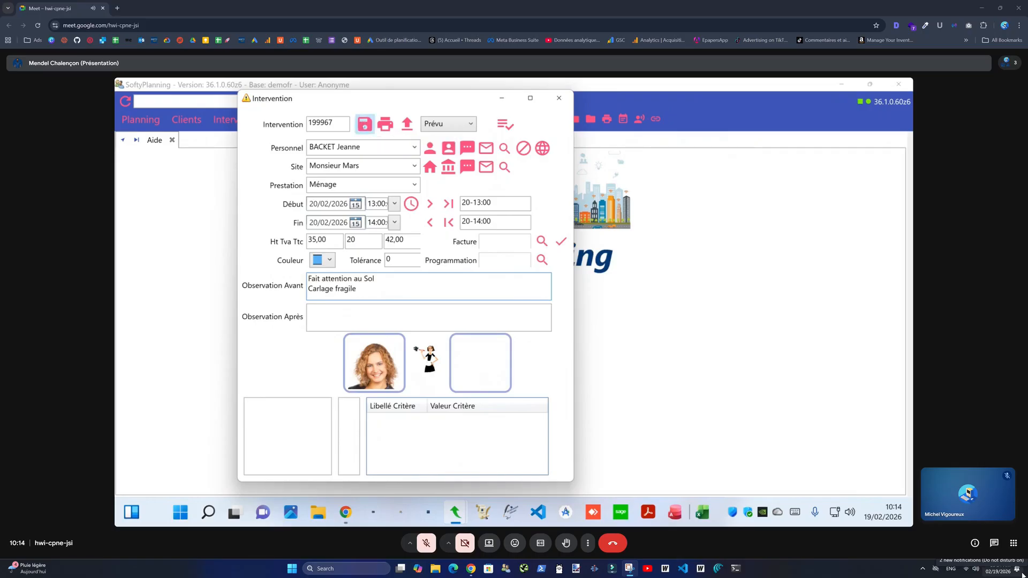
{"action": "left_click", "coordinate": [364, 124]}
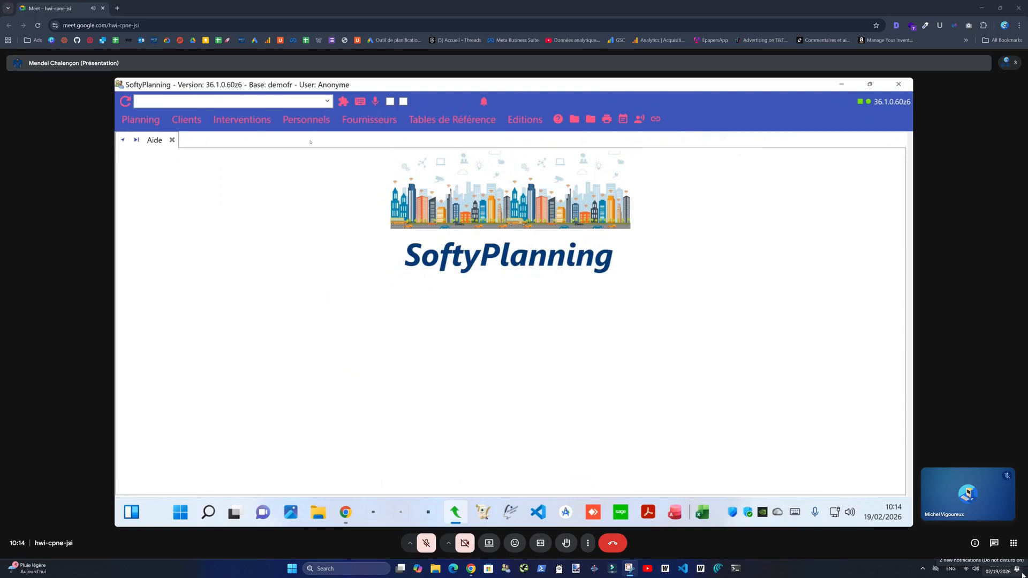
- Open the assigned staff member's planning for 01/02/2026 to 28/02/2026
{"action": "left_click", "coordinate": [140, 119]}
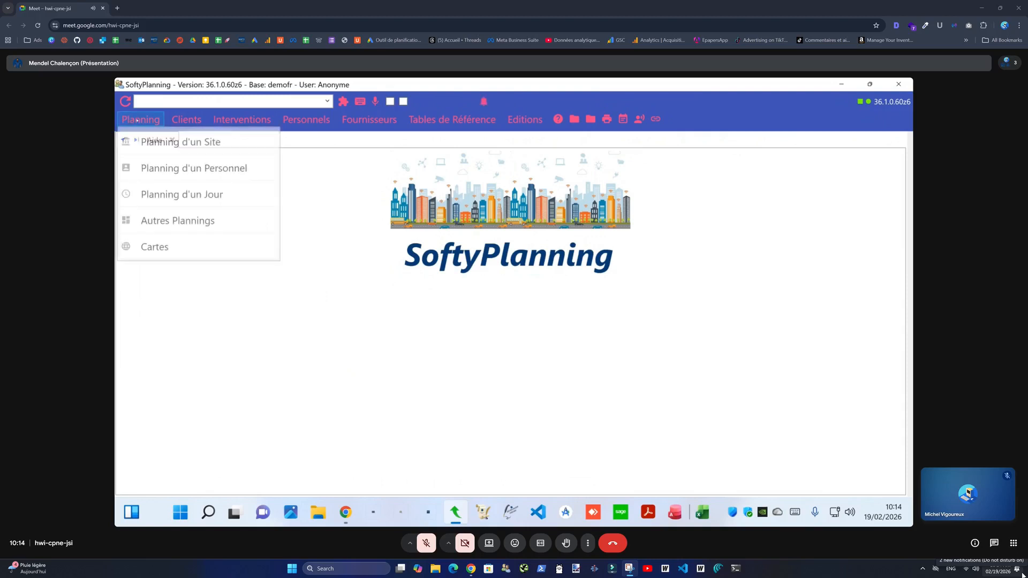
{"action": "left_click", "coordinate": [182, 169]}
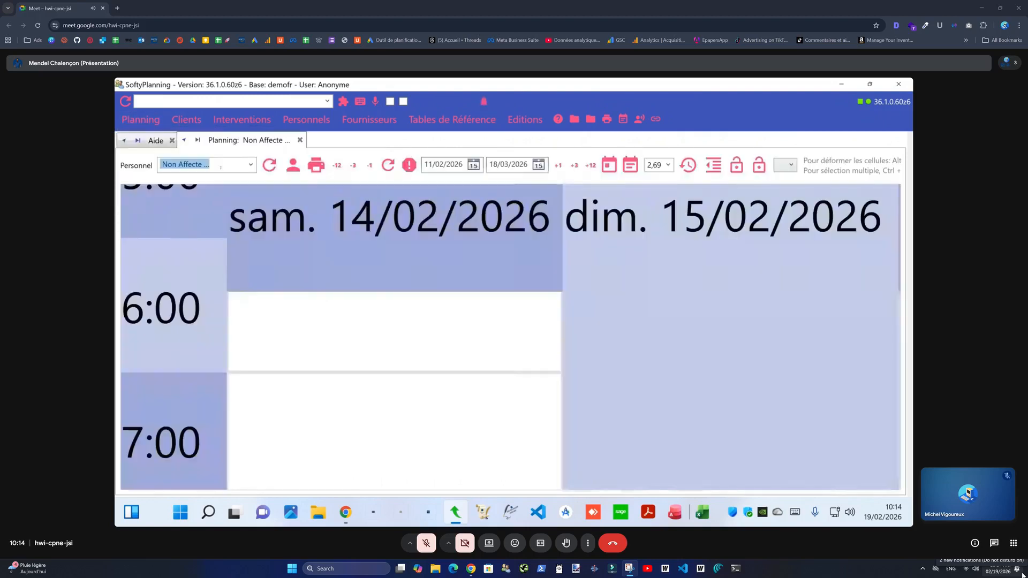
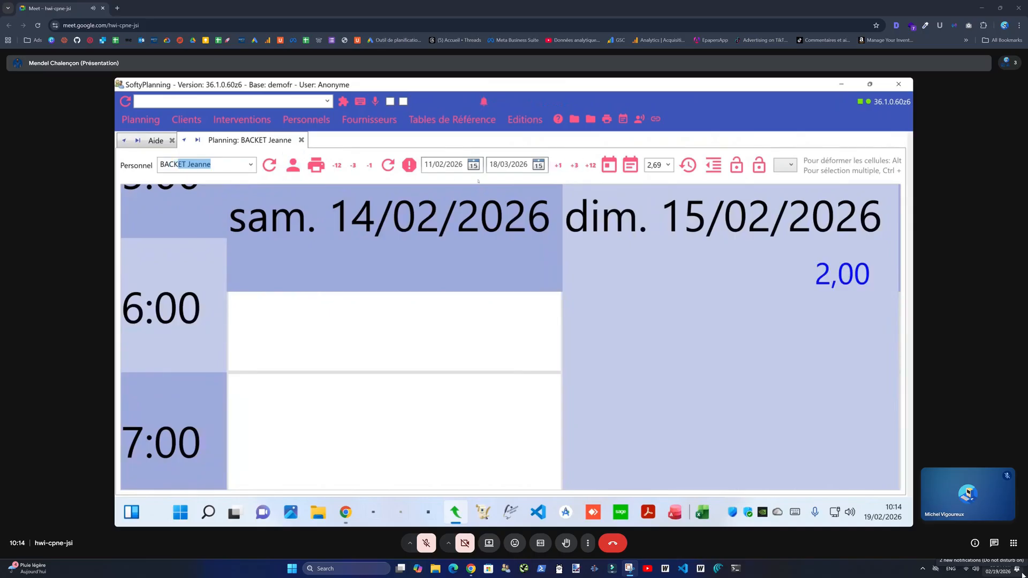
{"action": "left_click", "coordinate": [446, 164]}
{"action": "double_click", "coordinate": [446, 165]}
{"action": "type", "text": "01/"}
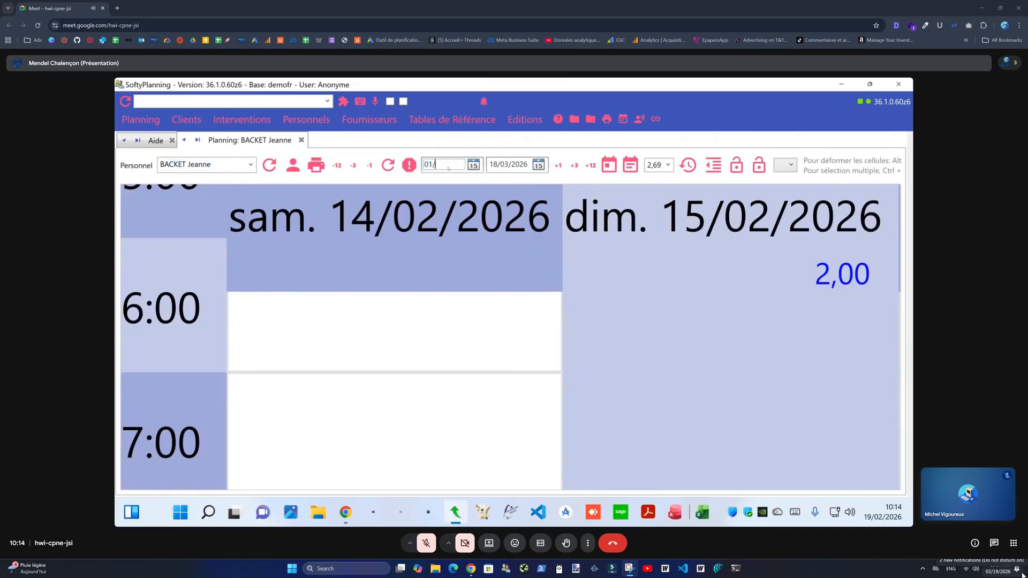
{"action": "type", "text": "02/2026"}
{"action": "key", "text": "Tab"}
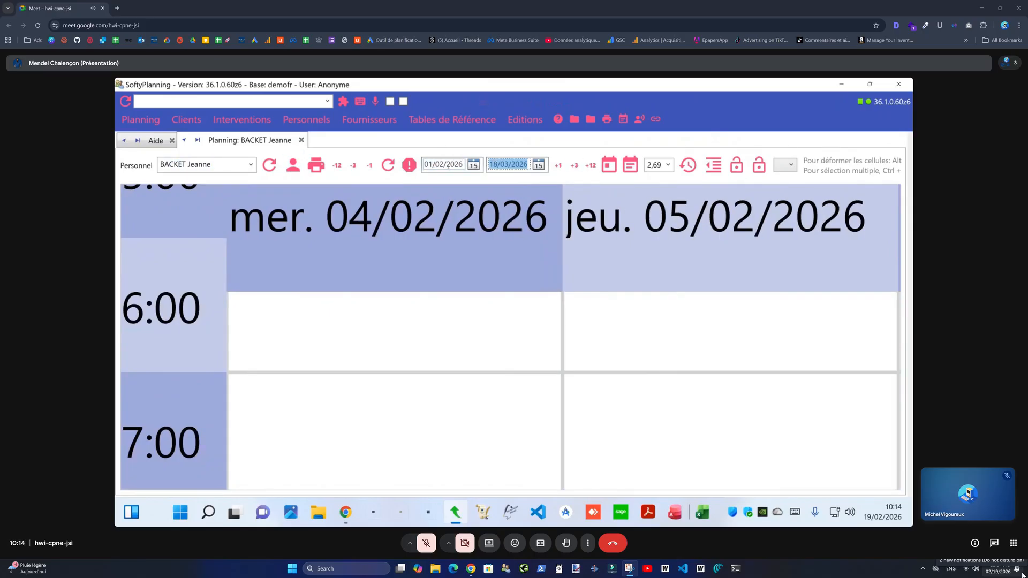
{"action": "type", "text": "28/02/2026"}
- Zoom the grid out to a full week, pan to later days, and view the one-off intervention tutorial
{"action": "left_click", "coordinate": [688, 165]}
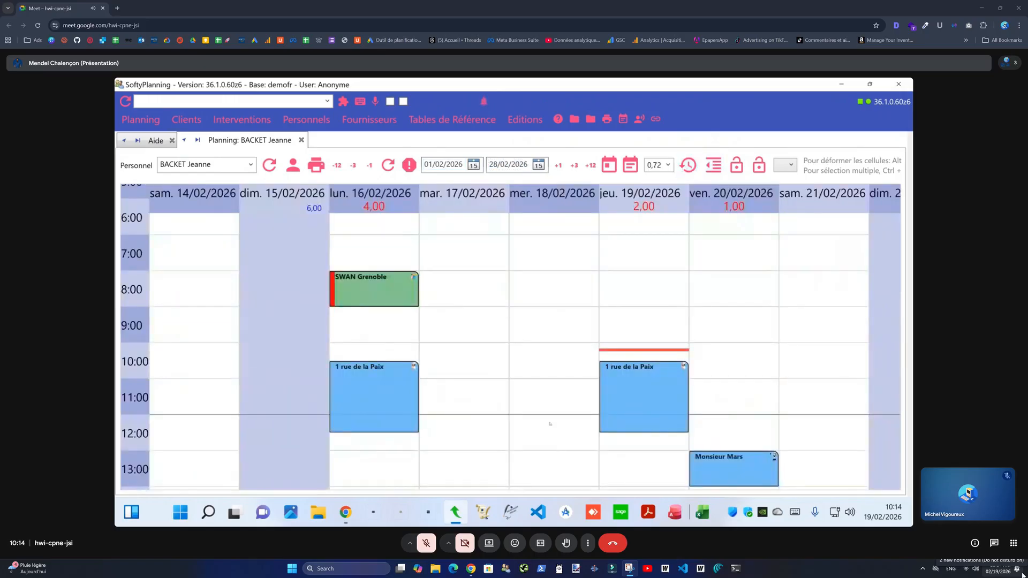
{"action": "left_click_drag", "start_coordinate": [552, 321], "coordinate": [470, 257]}
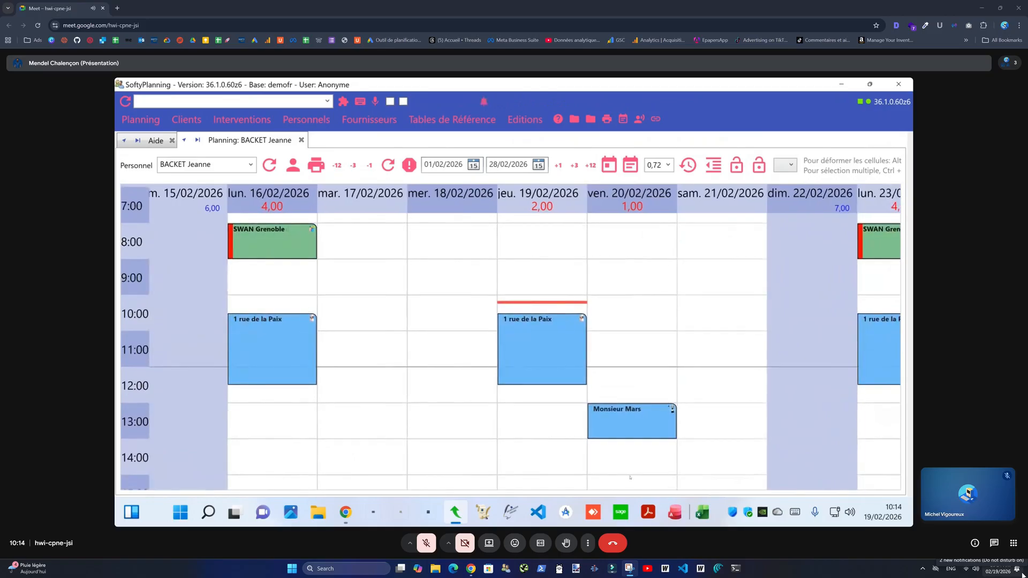
{"action": "mouse_move", "coordinate": [622, 426]}
{"action": "mouse_move", "coordinate": [345, 512]}
{"action": "left_click", "coordinate": [464, 481]}
{"action": "left_click", "coordinate": [349, 300]}
{"action": "left_click", "coordinate": [256, 124]}
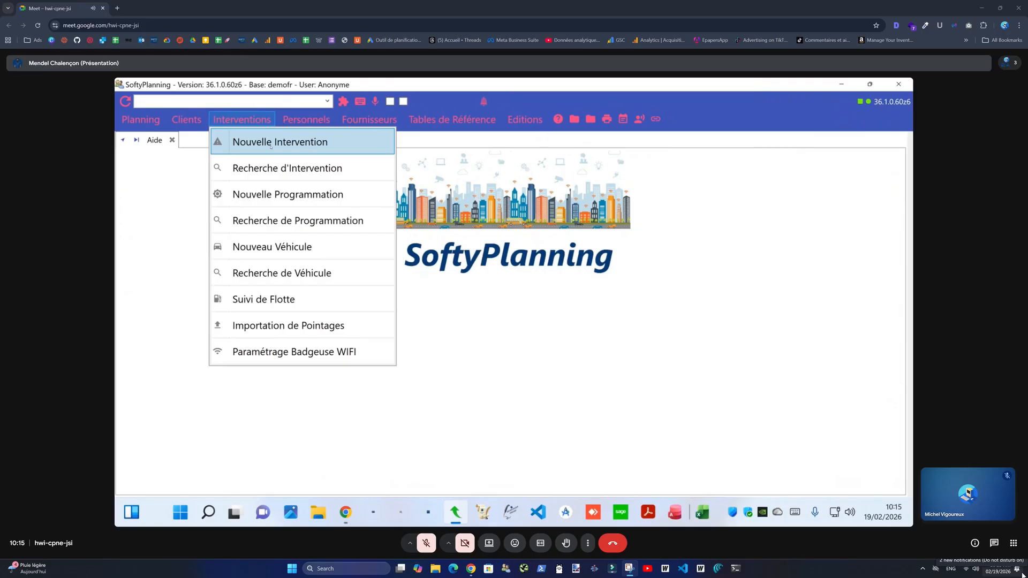
- Close the Interventions menu and choose Planning d'un Personnel from the Planning menu
{"action": "left_click", "coordinate": [233, 122]}
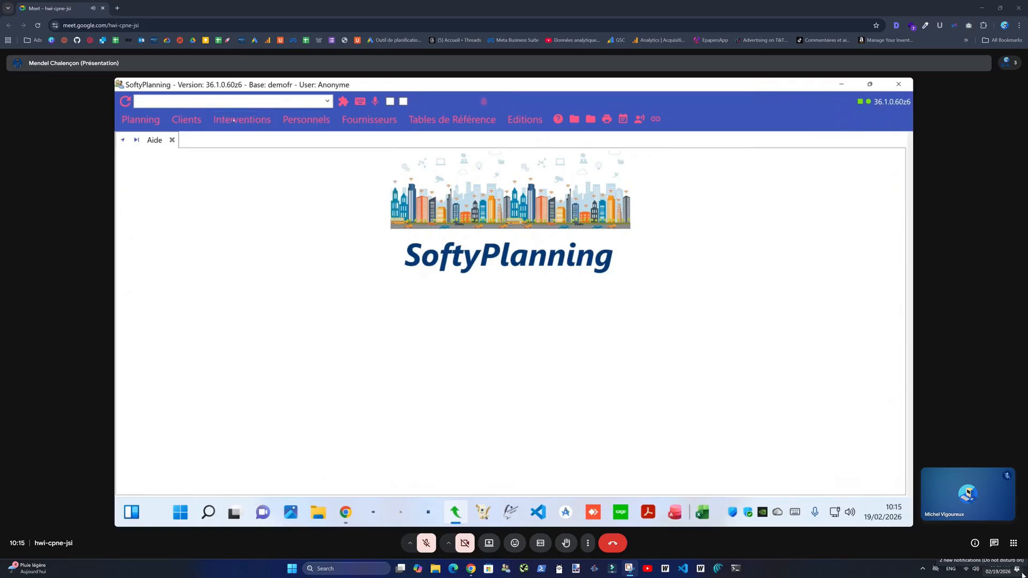
{"action": "left_click", "coordinate": [140, 120]}
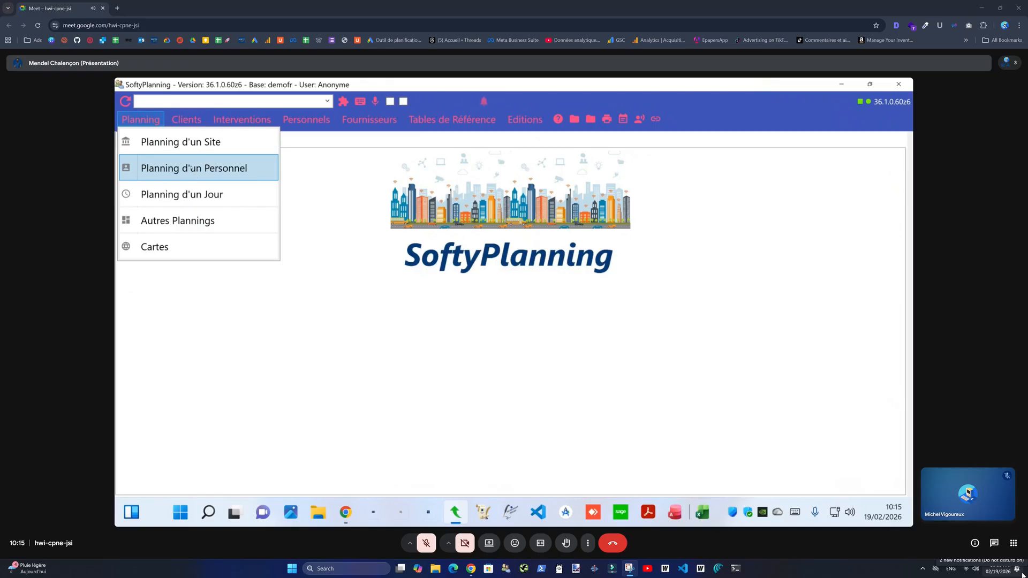
{"action": "left_click", "coordinate": [194, 168]}
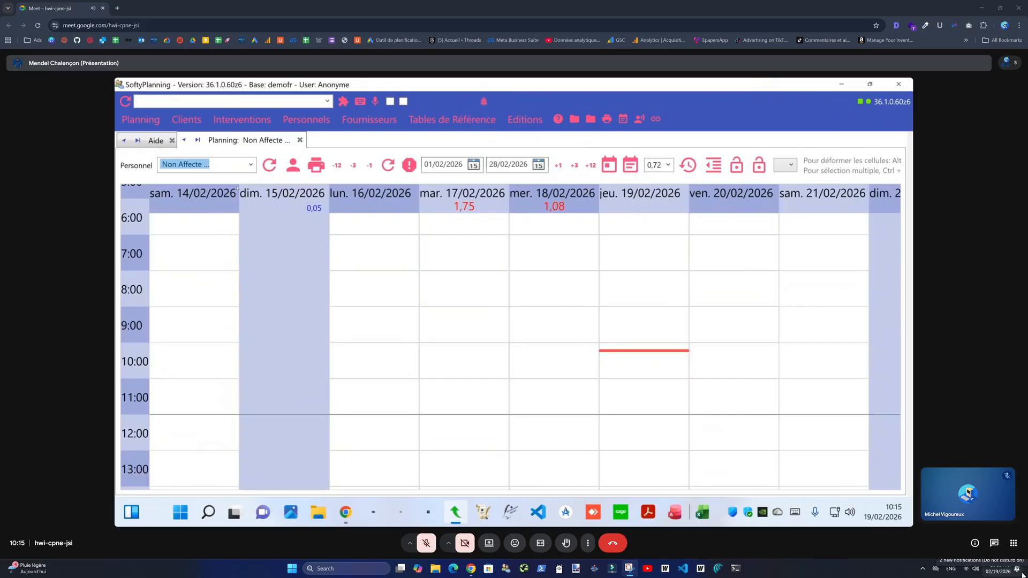
- Move the staff member's SWAN Grenoble visits to Wednesday 18/02 and Saturday 21/02 and save
{"action": "scroll", "coordinate": [615, 278], "scroll_direction": "down", "scroll_amount": 4}
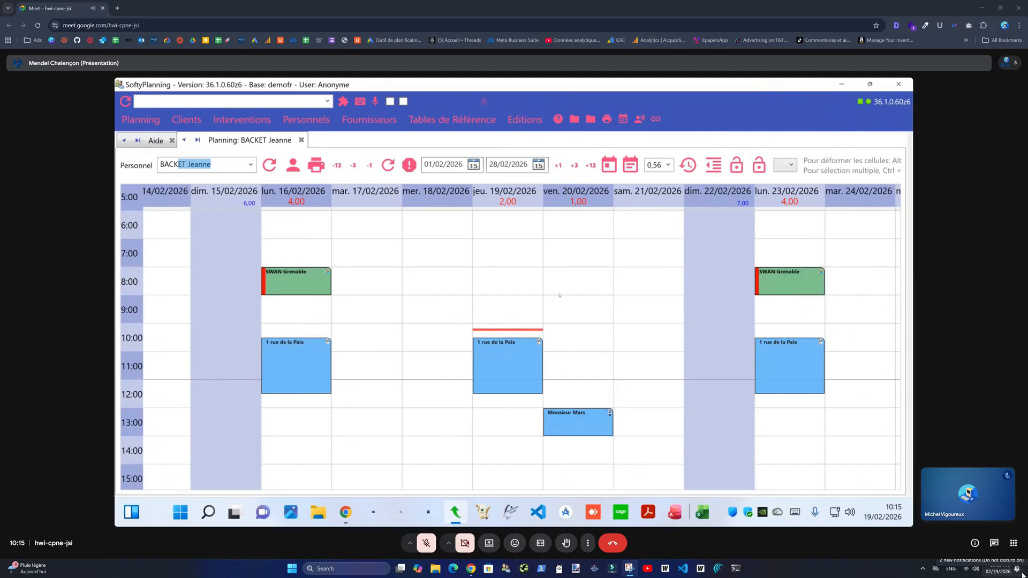
{"action": "left_click_drag", "start_coordinate": [300, 280], "coordinate": [441, 273]}
{"action": "left_click_drag", "start_coordinate": [757, 287], "coordinate": [615, 273]}
{"action": "right_click", "coordinate": [538, 302]}
{"action": "left_click", "coordinate": [568, 304]}
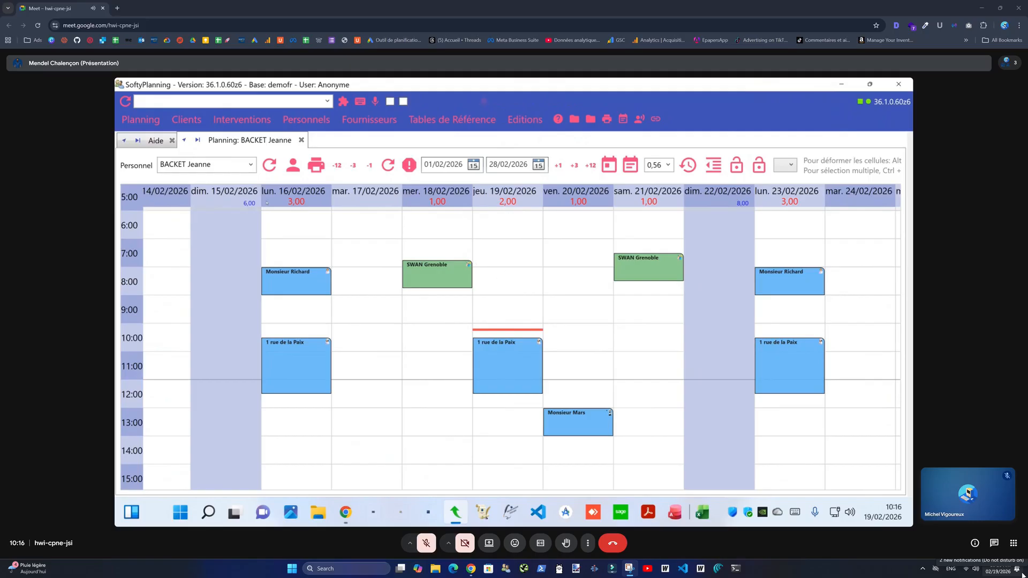
{"action": "left_click", "coordinate": [237, 120]}
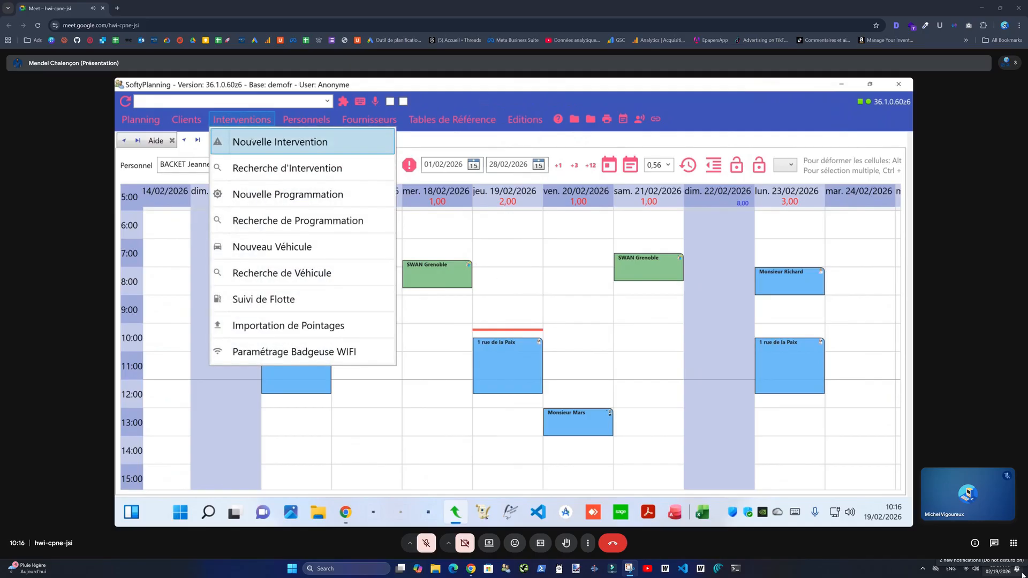
{"action": "left_click", "coordinate": [252, 142]}
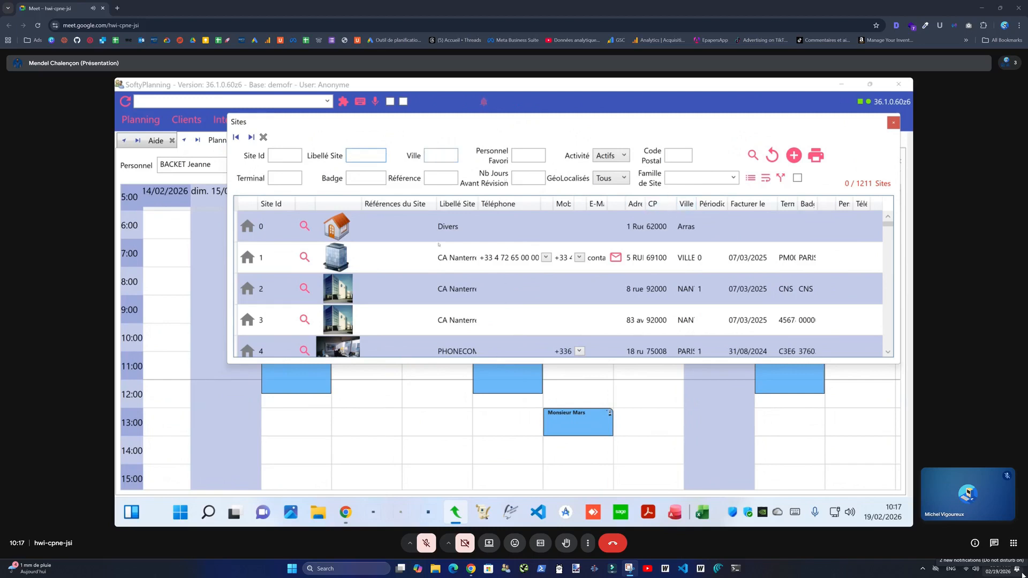
- Drag the Sites selection window to the right over the planning
{"action": "left_click_drag", "start_coordinate": [241, 122], "coordinate": [444, 122]}
- Filter the Sites list on site name '*mars'
{"action": "mouse_move", "coordinate": [514, 352]}
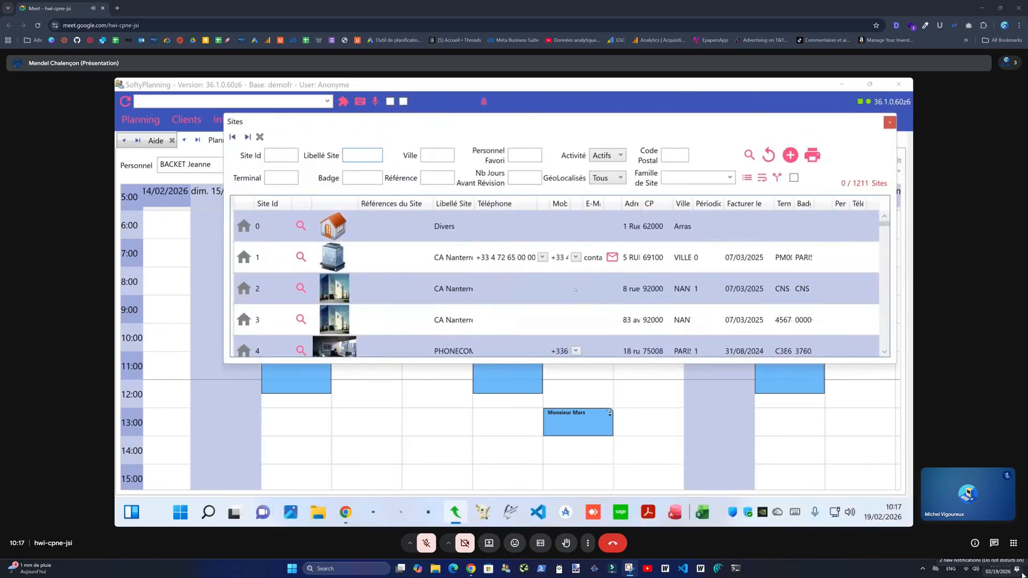
{"action": "type", "text": "moniseu"}
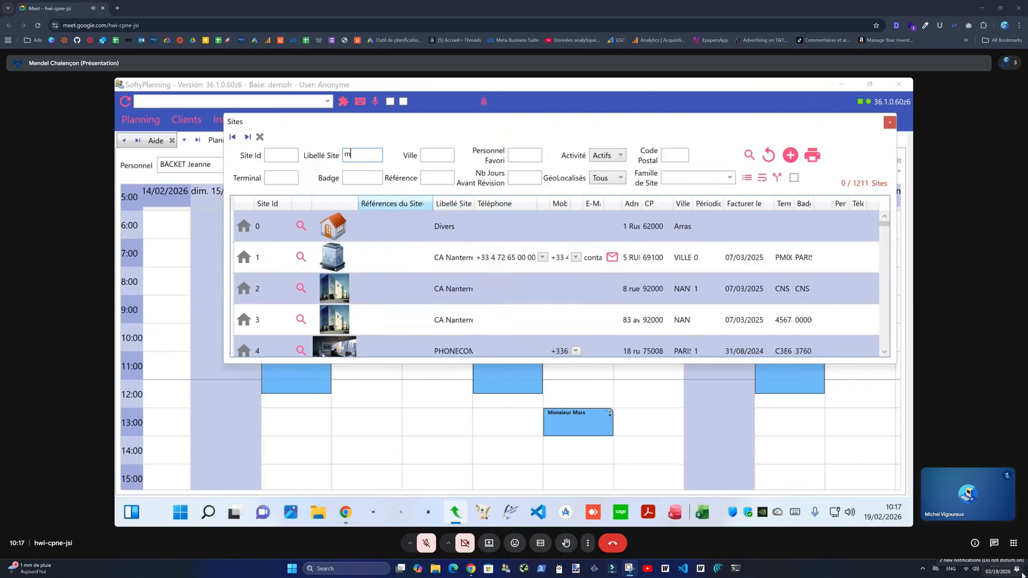
{"action": "key", "text": "BackSpace"}
{"action": "key", "text": "BackSpace"}
{"action": "key", "text": "BackSpace"}
{"action": "key", "text": "BackSpace"}
{"action": "key", "text": "ctrl+a"}
{"action": "type", "text": "*mars"}
{"action": "key", "text": "Return"}
- Select site 1890 Monsieur Mars and place its intervention at 13:00
{"action": "double_click", "coordinate": [474, 203]}
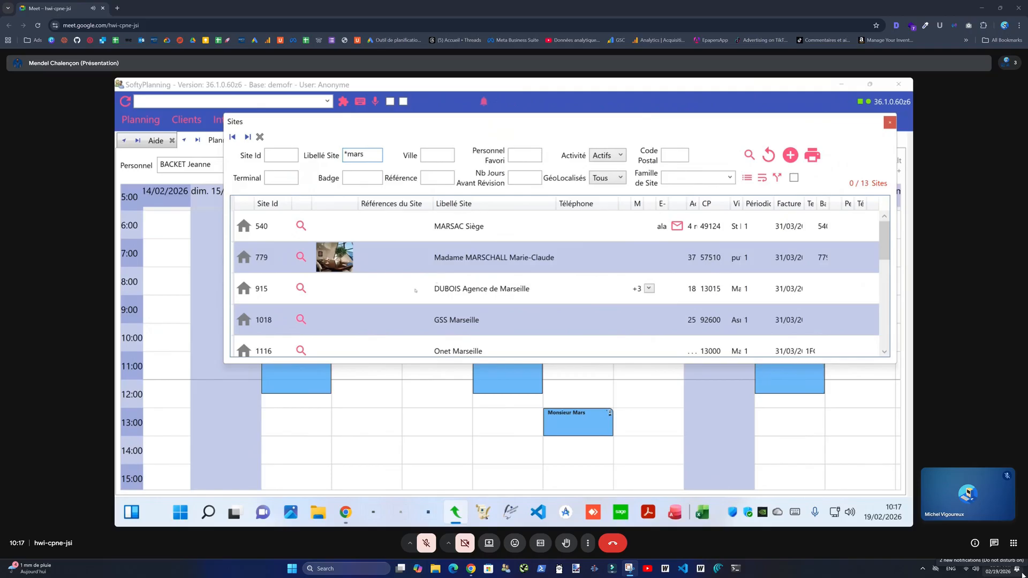
{"action": "scroll", "coordinate": [430, 282], "scroll_direction": "down", "scroll_amount": 3}
{"action": "left_click", "coordinate": [457, 322]}
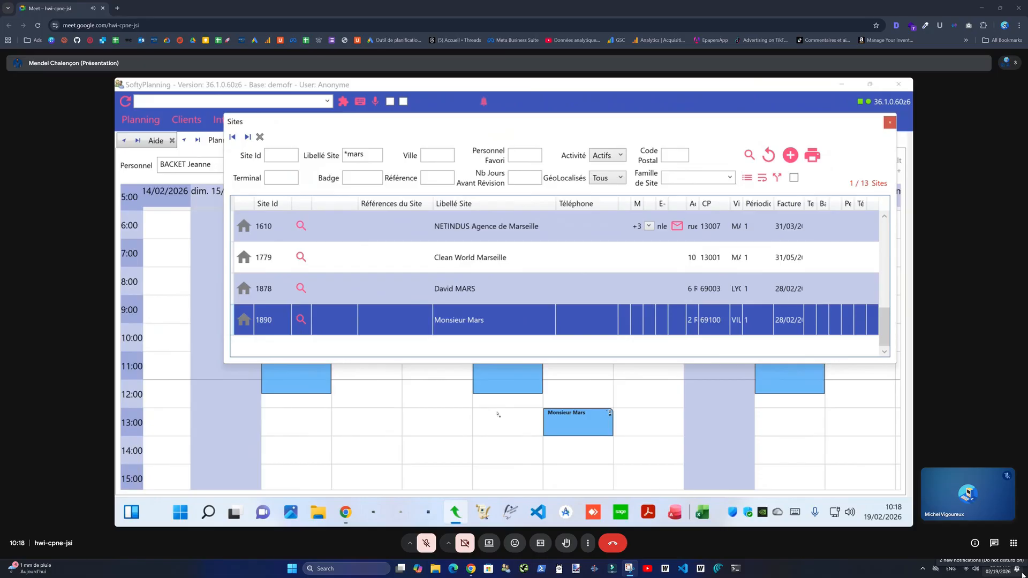
{"action": "left_click", "coordinate": [497, 414]}
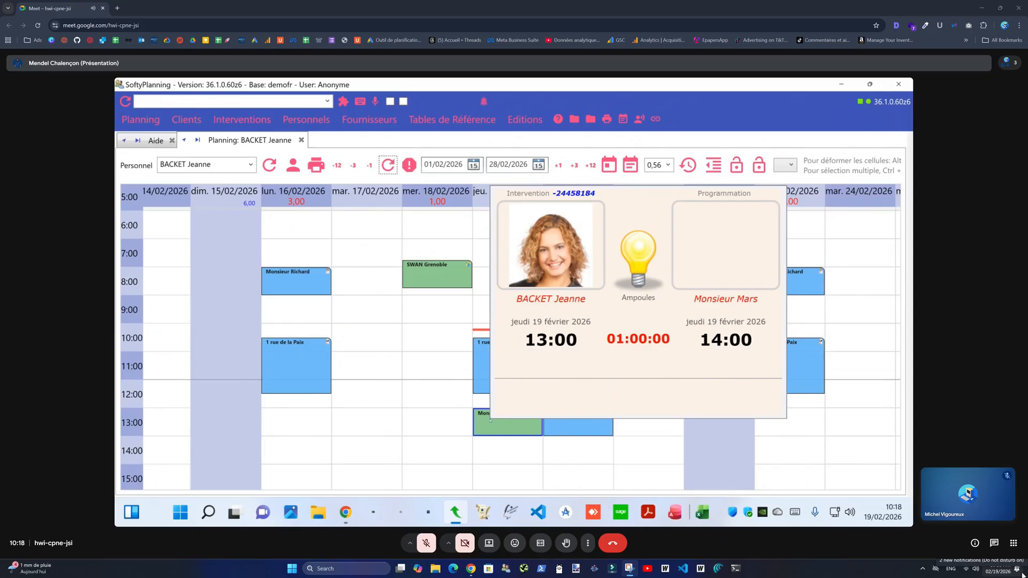
- Change the new 13:00 visit's service to Ménage, then list all sites in the site search
{"action": "right_click", "coordinate": [491, 421]}
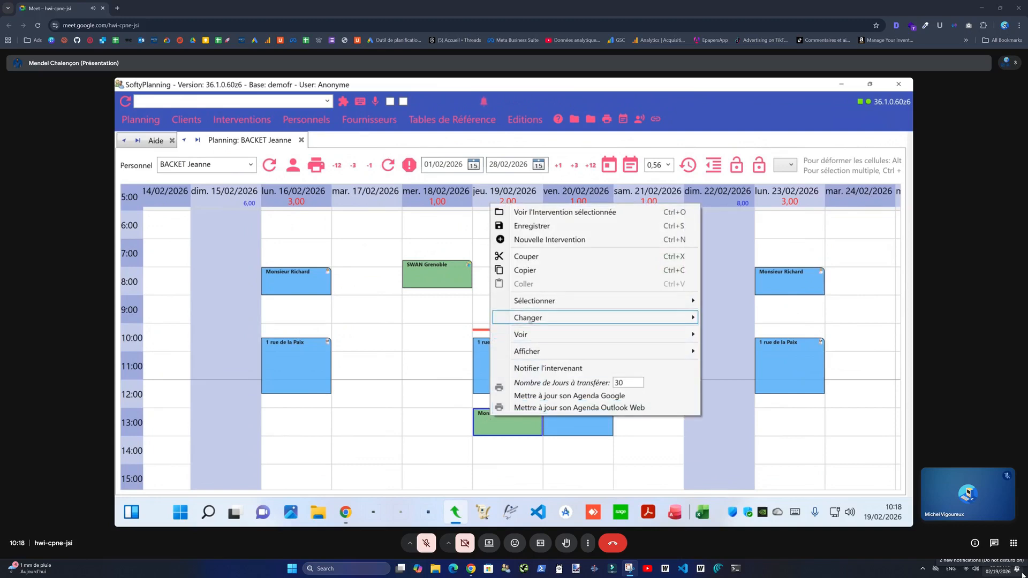
{"action": "mouse_move", "coordinate": [514, 318]}
{"action": "left_click", "coordinate": [323, 195]}
{"action": "scroll", "coordinate": [323, 196], "scroll_direction": "down", "scroll_amount": 1}
{"action": "type", "text": "ménage"}
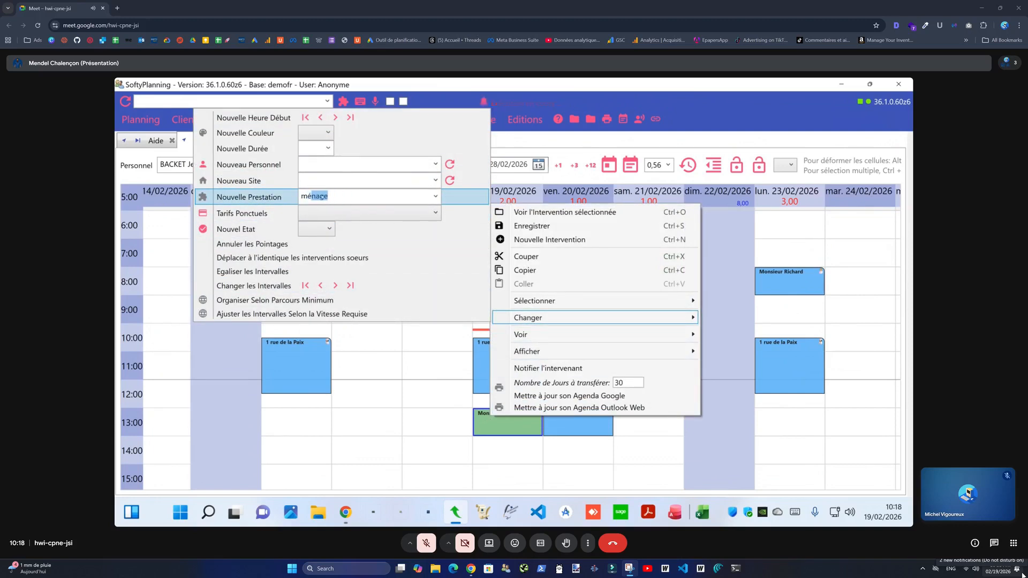
{"action": "key", "text": "Return"}
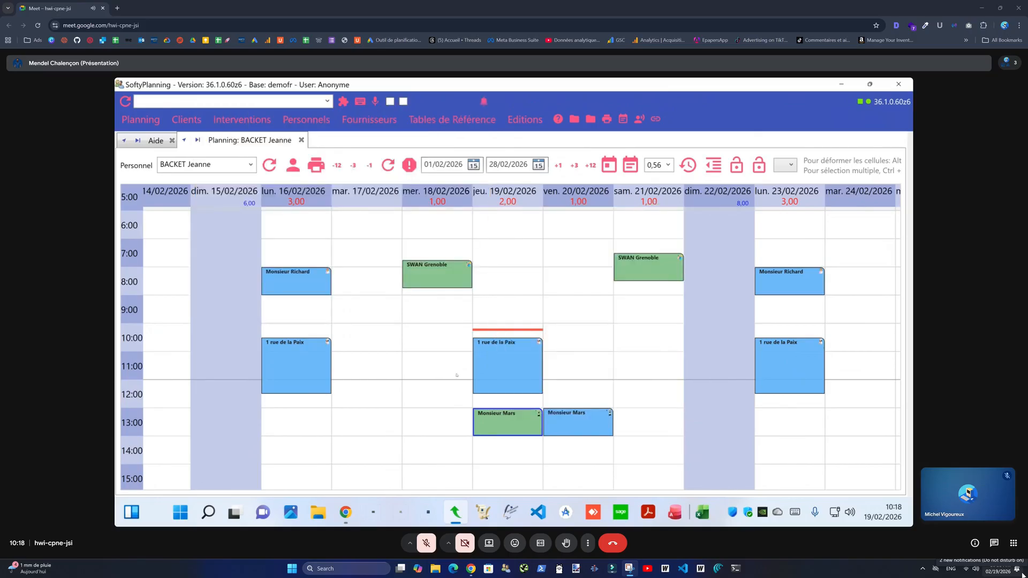
{"action": "double_click", "coordinate": [464, 336]}
{"action": "left_click", "coordinate": [723, 90]}
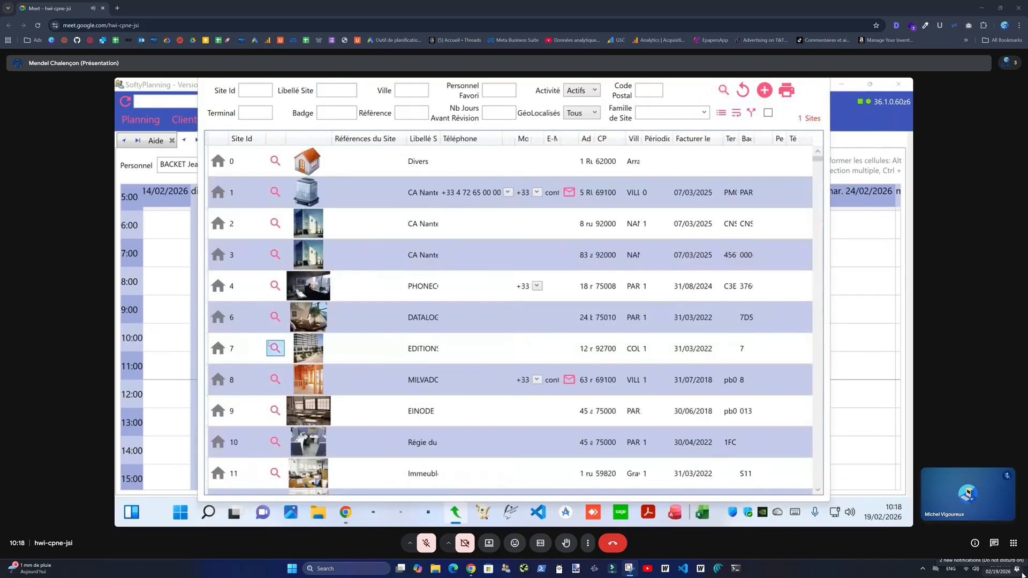
- Try filtering the site search by city 'paris', then close it
{"action": "left_click_drag", "start_coordinate": [194, 163], "coordinate": [313, 166]}
{"action": "left_click", "coordinate": [538, 124]}
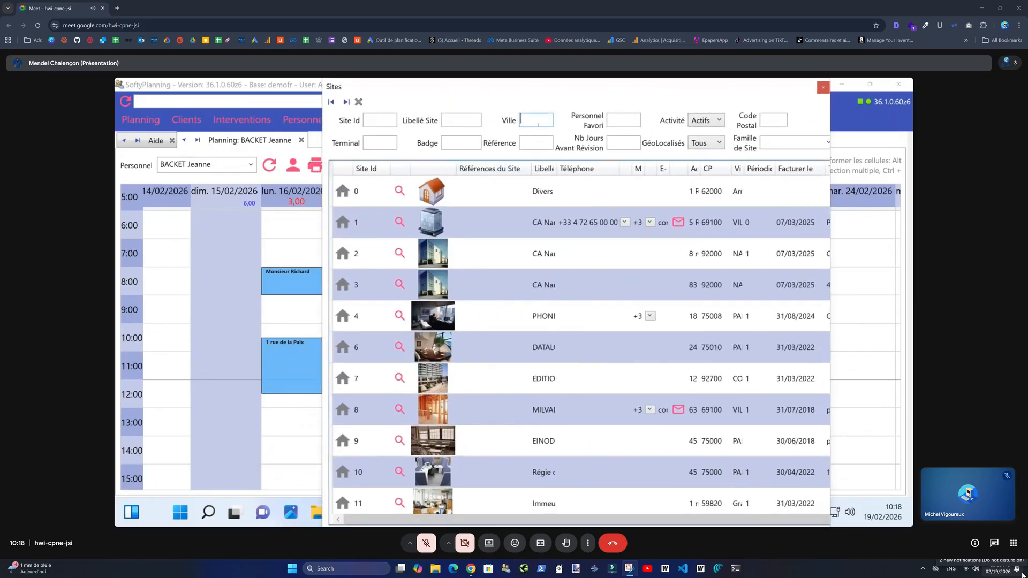
{"action": "type", "text": "paris"}
{"action": "left_click", "coordinate": [823, 87]}
- Close the technician's planning and open a site planning for Monsieur Mars
{"action": "left_click", "coordinate": [301, 139]}
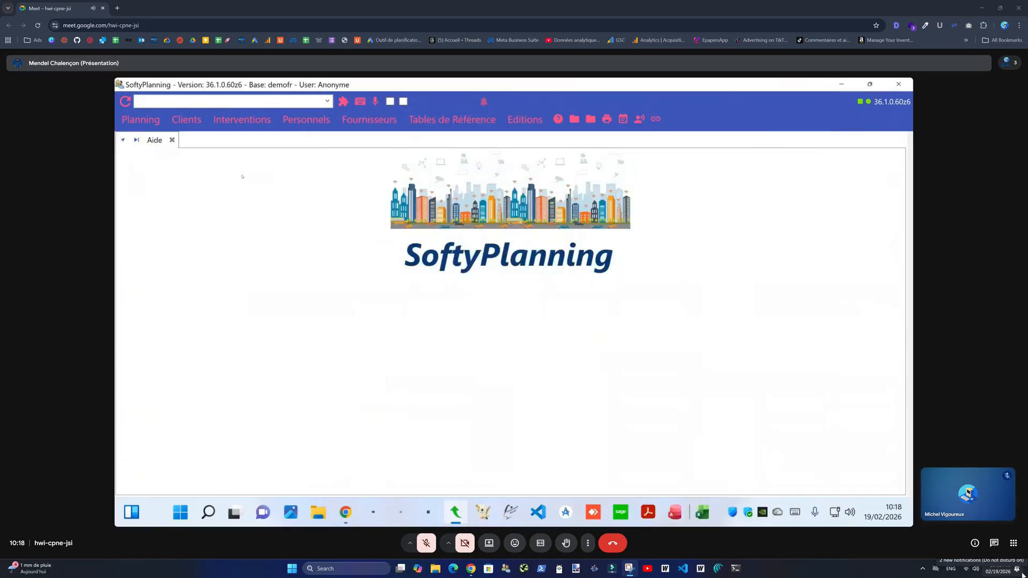
{"action": "left_click", "coordinate": [140, 119]}
{"action": "left_click", "coordinate": [170, 146]}
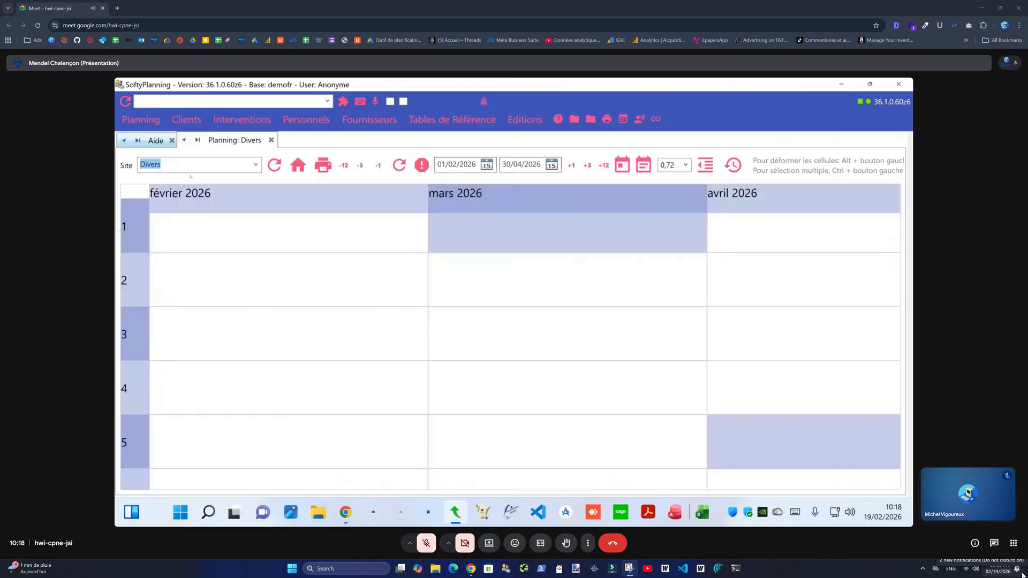
{"action": "type", "text": "Monsieur Mars"}
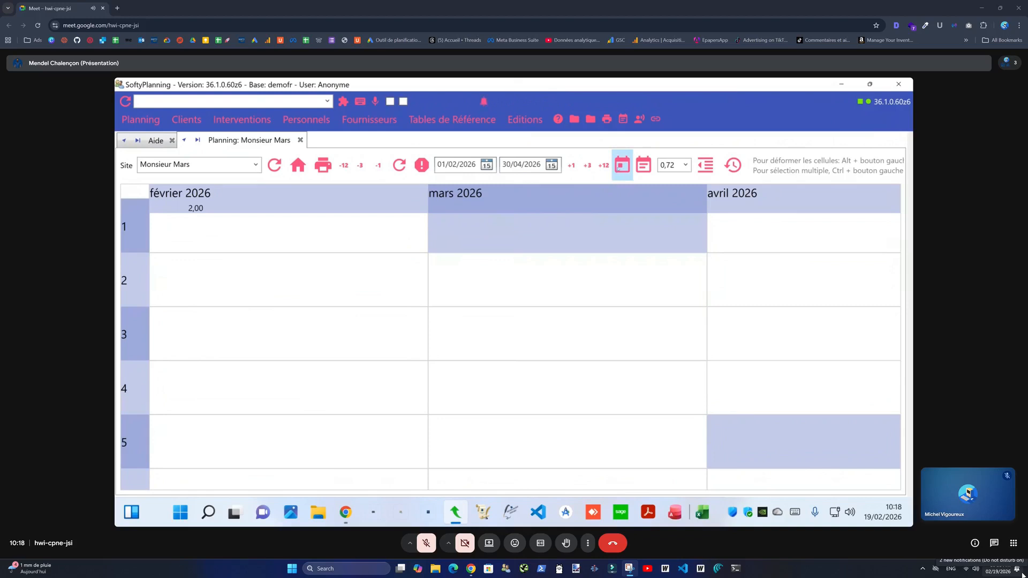
- Show the site planning in hourly day view on the 15–25/02 week and bring up staff search
{"action": "left_click", "coordinate": [622, 165]}
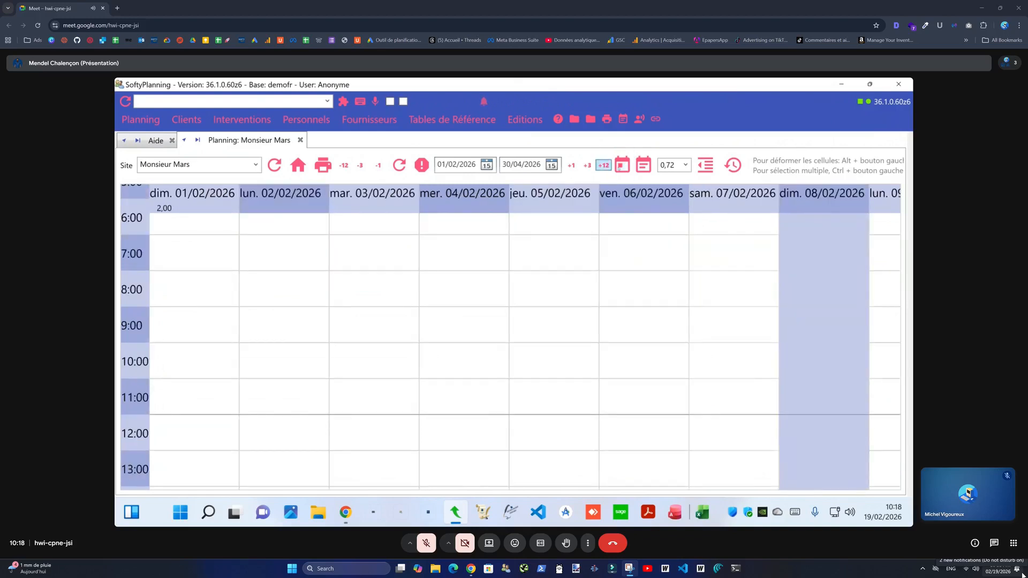
{"action": "left_click_drag", "start_coordinate": [680, 294], "coordinate": [474, 275]}
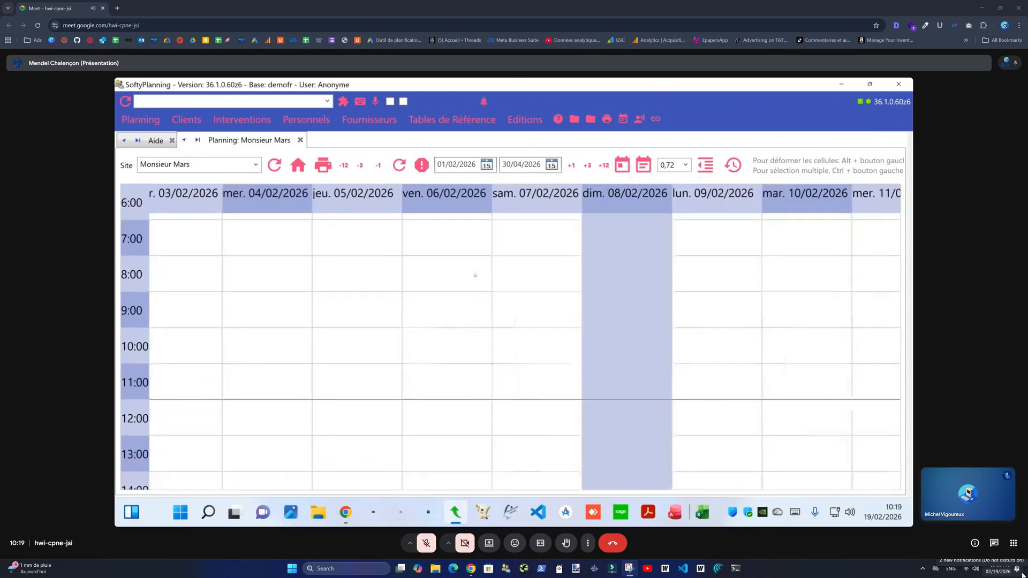
{"action": "left_click_drag", "start_coordinate": [474, 316], "coordinate": [299, 309]}
{"action": "left_click_drag", "start_coordinate": [695, 343], "coordinate": [225, 252]}
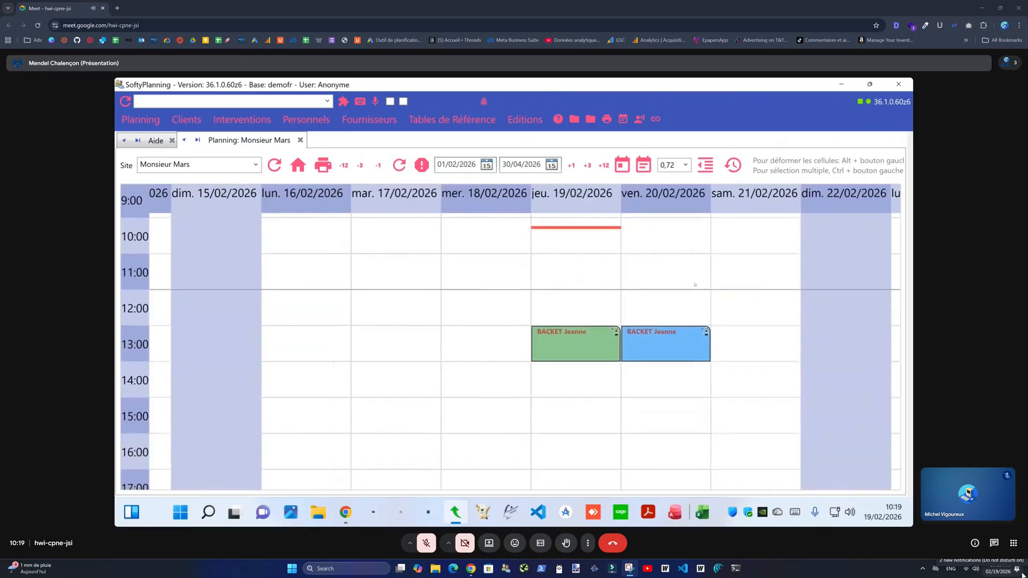
{"action": "scroll", "coordinate": [544, 294], "scroll_direction": "down", "scroll_amount": 4}
{"action": "scroll", "coordinate": [563, 283], "scroll_direction": "up", "scroll_amount": 1}
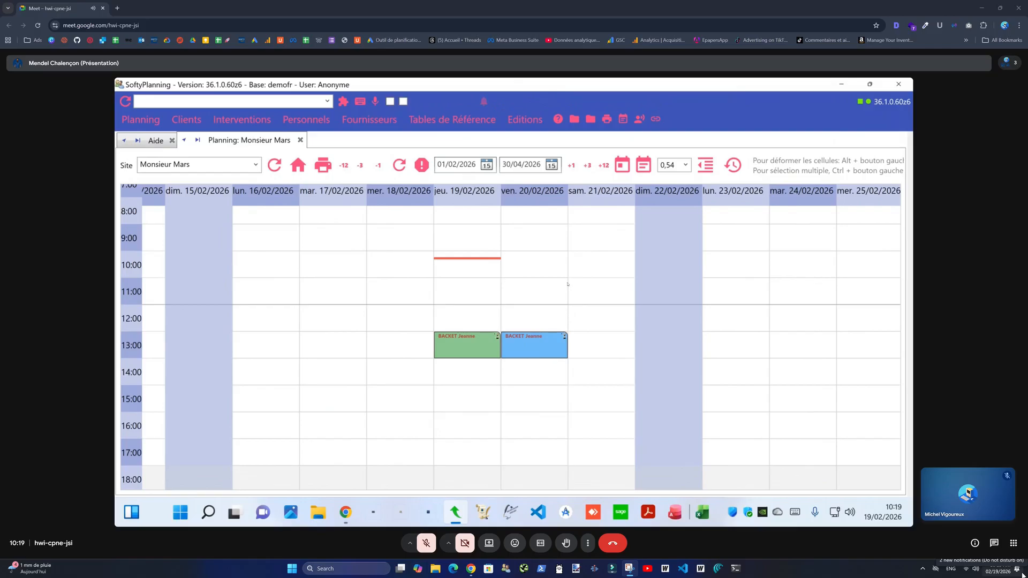
{"action": "double_click", "coordinate": [568, 285]}
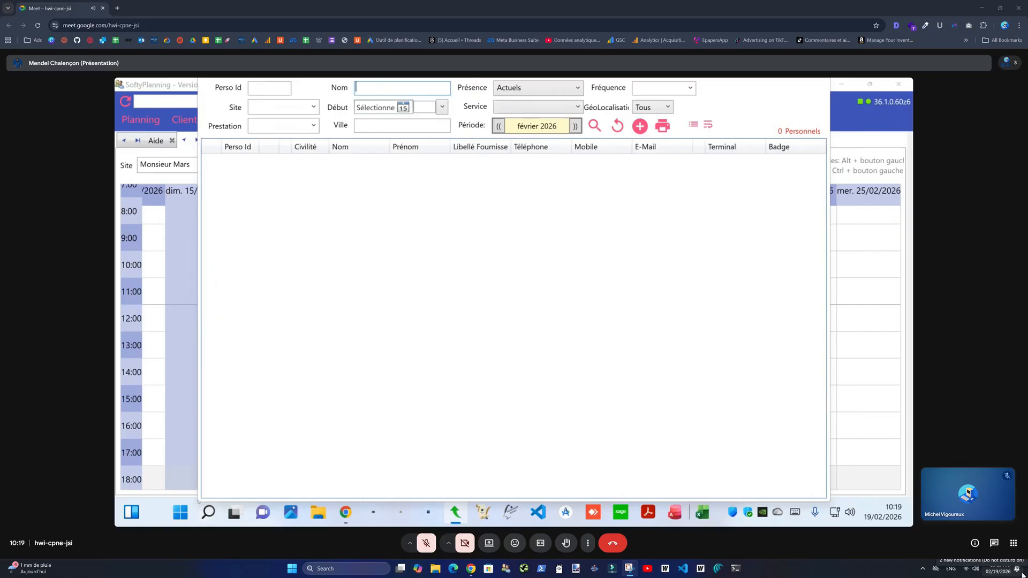
- Reposition the staff search window and filter staff by city 'lyon'
{"action": "left_click_drag", "start_coordinate": [199, 501], "coordinate": [468, 331]}
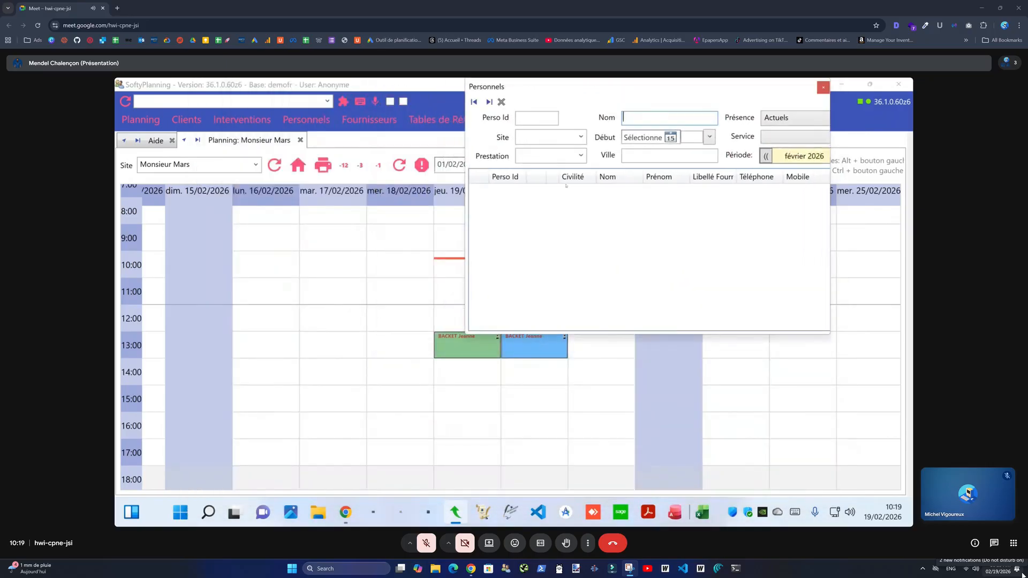
{"action": "left_click_drag", "start_coordinate": [681, 91], "coordinate": [678, 154]}
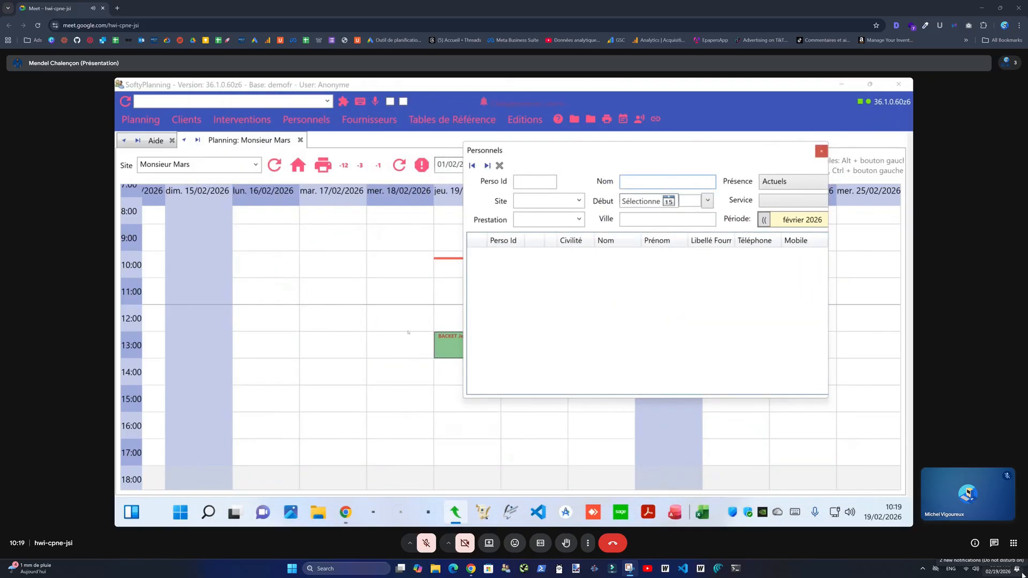
{"action": "left_click_drag", "start_coordinate": [575, 154], "coordinate": [613, 170]}
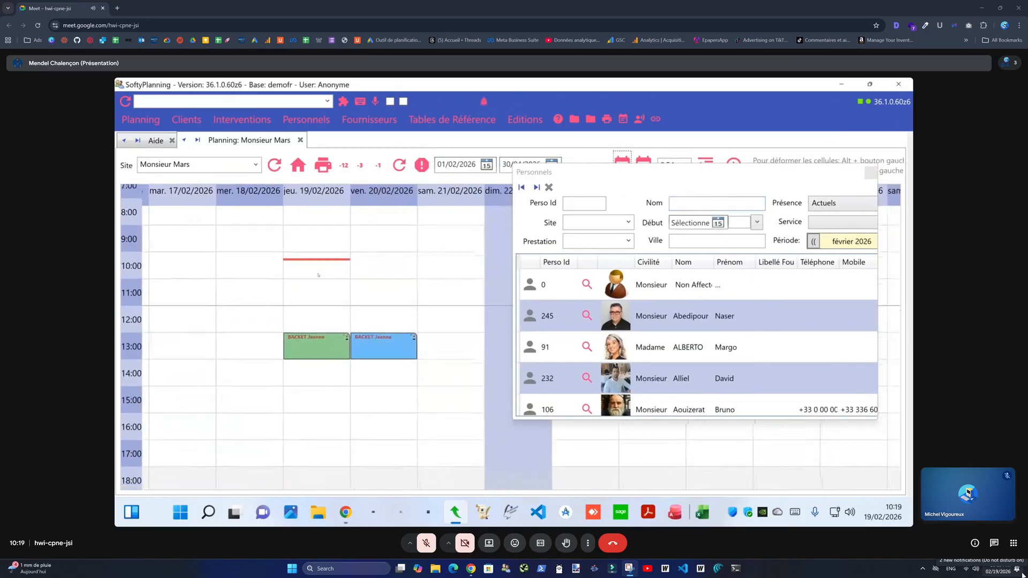
{"action": "left_click", "coordinate": [703, 242]}
{"action": "type", "text": "lyon"}
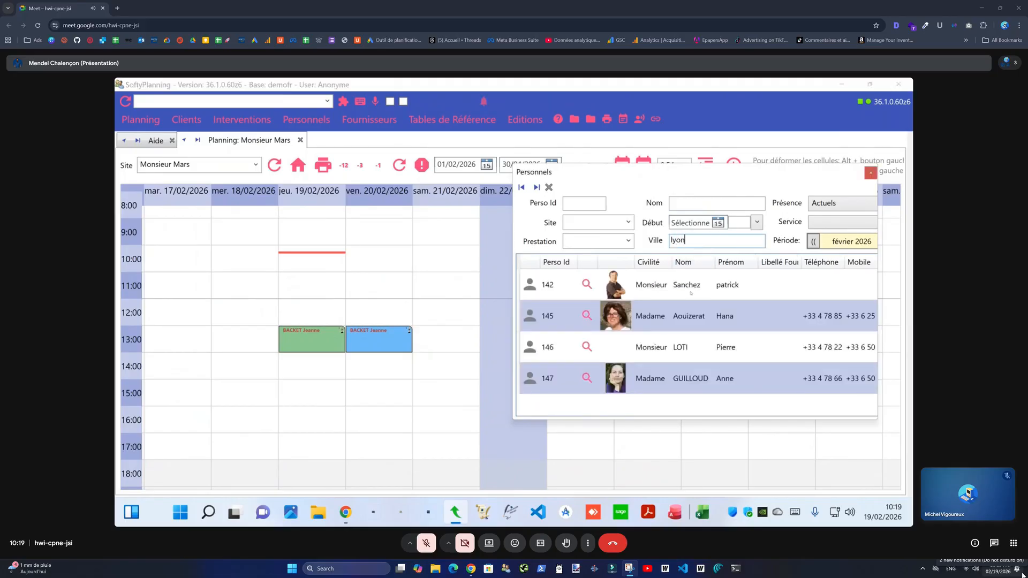
- Try assigning Lyon staff members to afternoon interventions on 19/02 and Wednesday
{"action": "left_click", "coordinate": [547, 347]}
{"action": "left_click", "coordinate": [547, 377]}
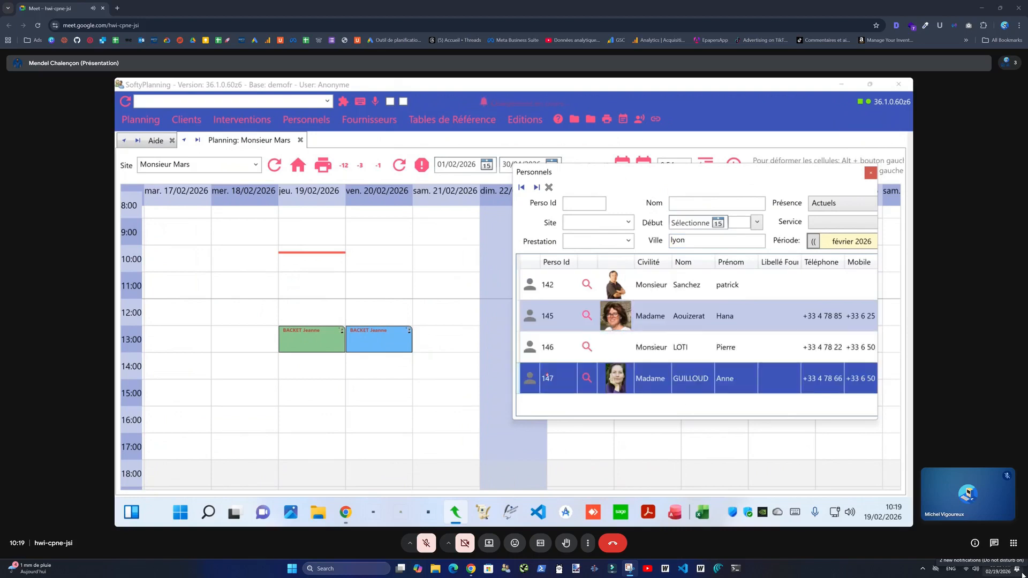
{"action": "left_click", "coordinate": [286, 411]}
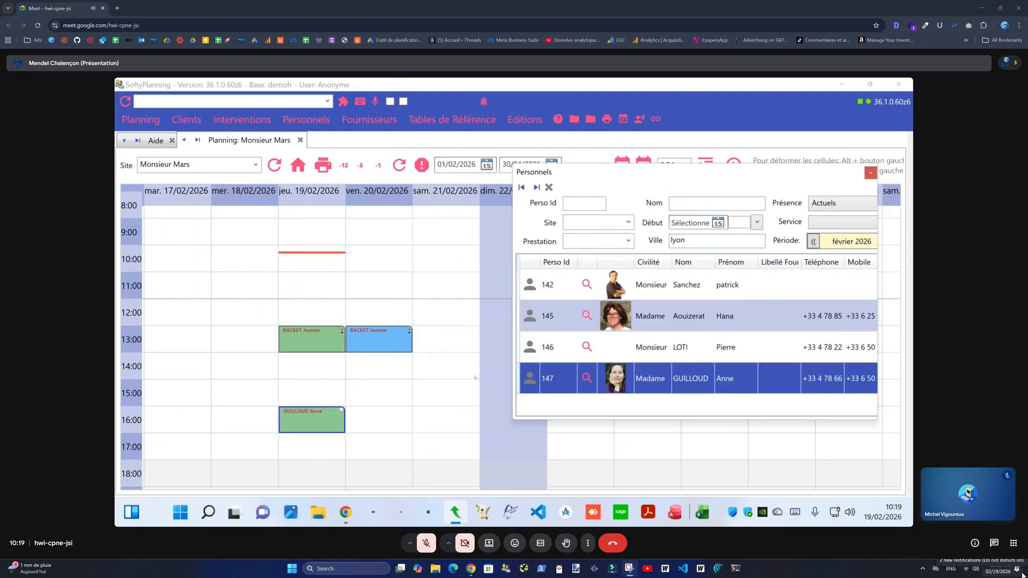
{"action": "left_click", "coordinate": [557, 349]}
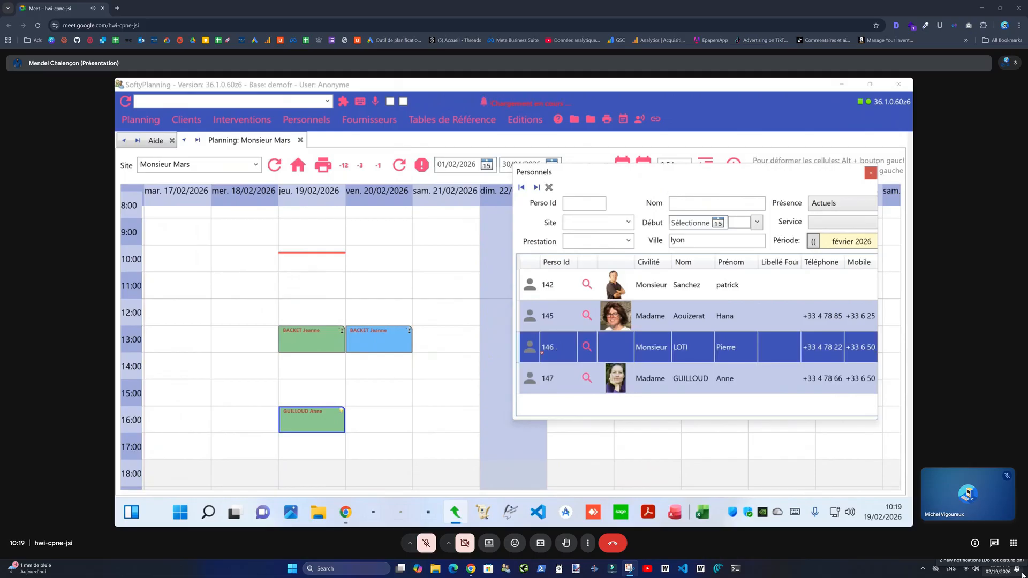
{"action": "left_click_drag", "start_coordinate": [278, 382], "coordinate": [312, 397]}
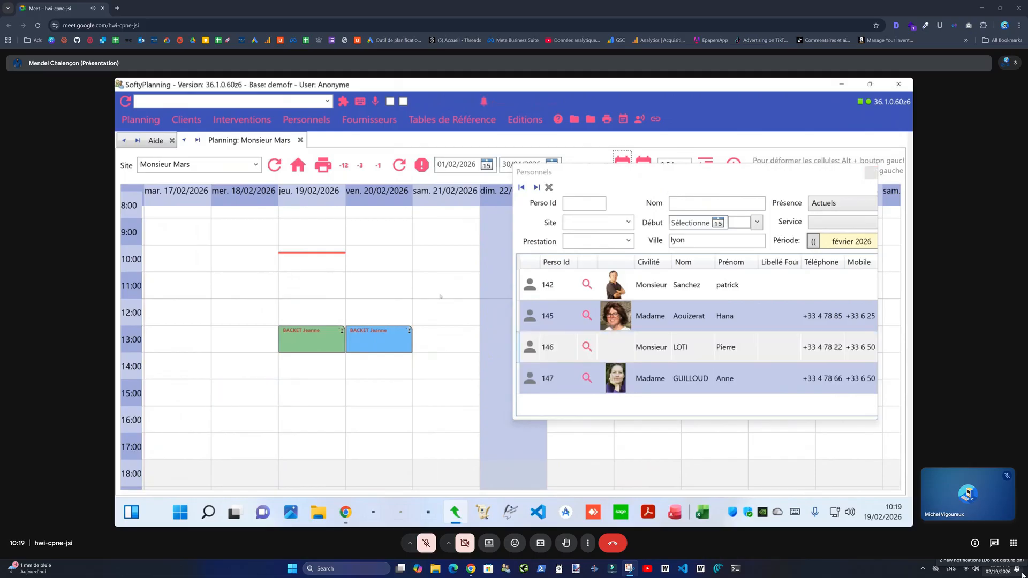
- Reload the planning to discard the trial interventions and close the staff search
{"action": "left_click", "coordinate": [397, 165]}
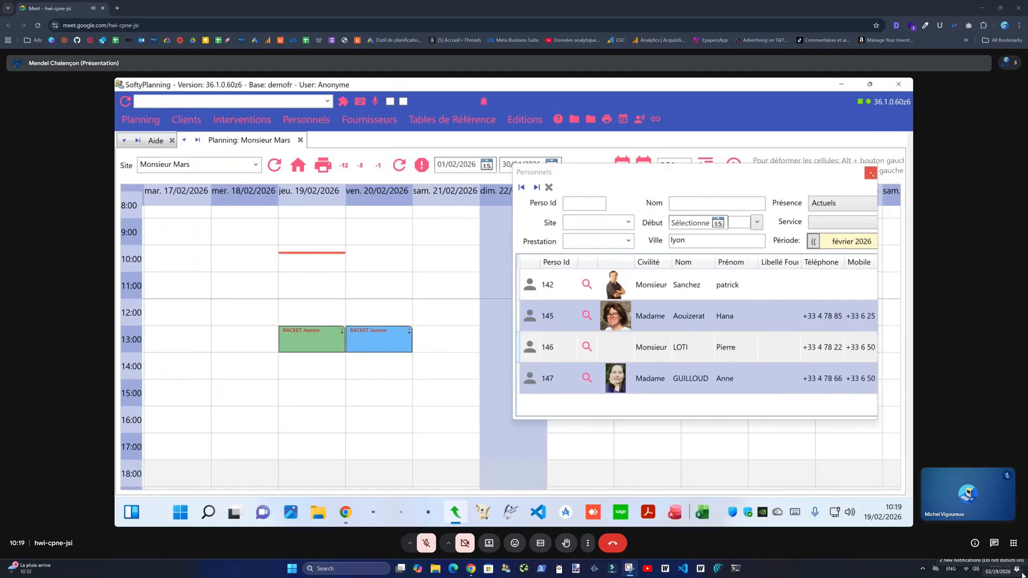
{"action": "left_click", "coordinate": [871, 173]}
{"action": "right_click", "coordinate": [369, 290]}
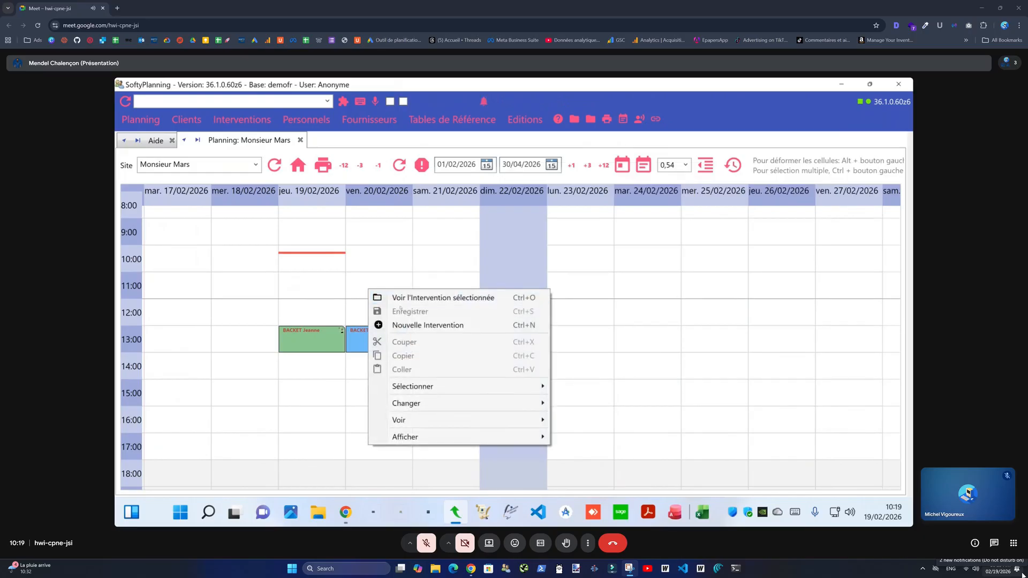
{"action": "left_click", "coordinate": [375, 235]}
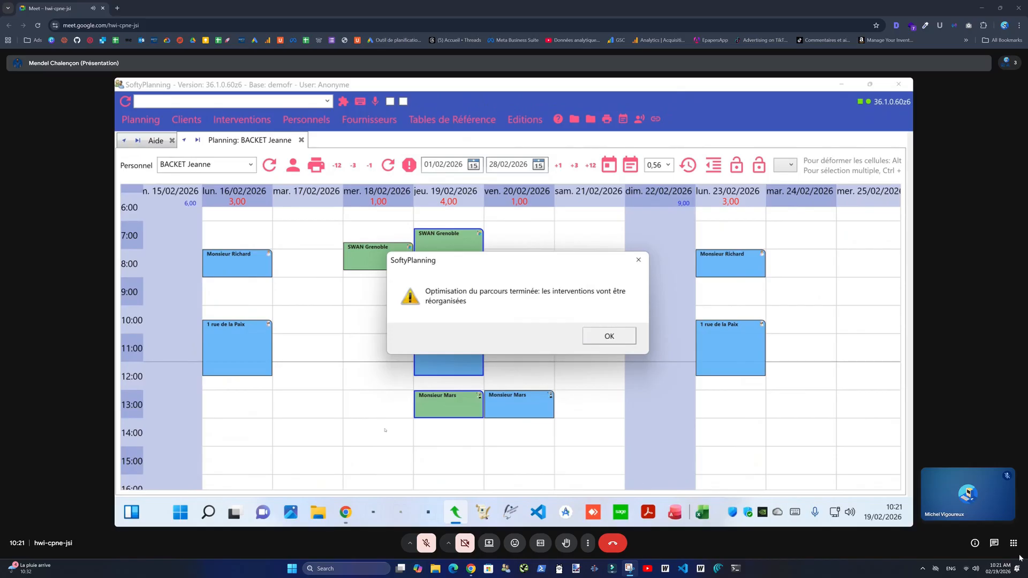
{"action": "left_click_drag", "start_coordinate": [427, 262], "coordinate": [565, 262]}
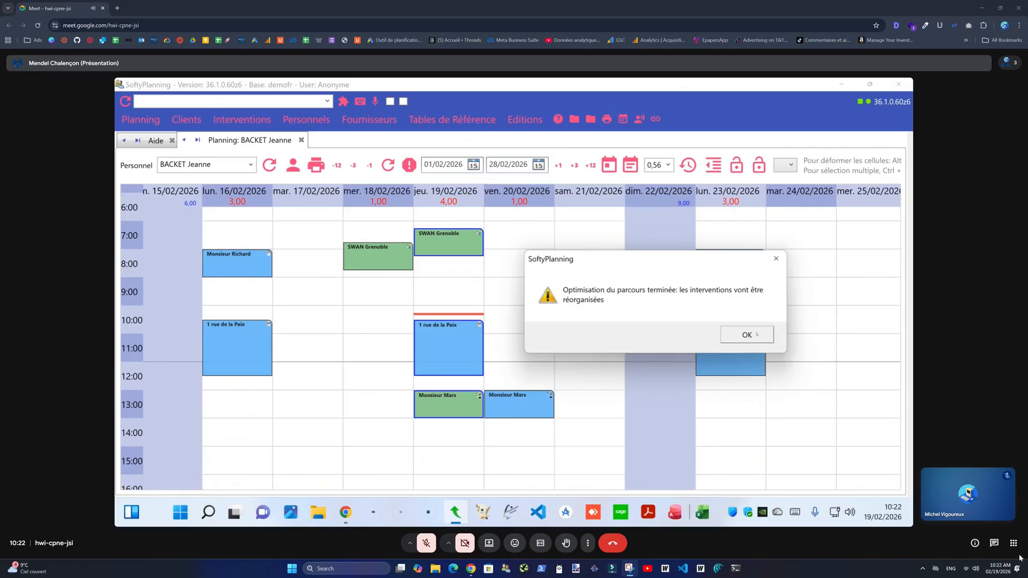
{"action": "left_click", "coordinate": [754, 335]}
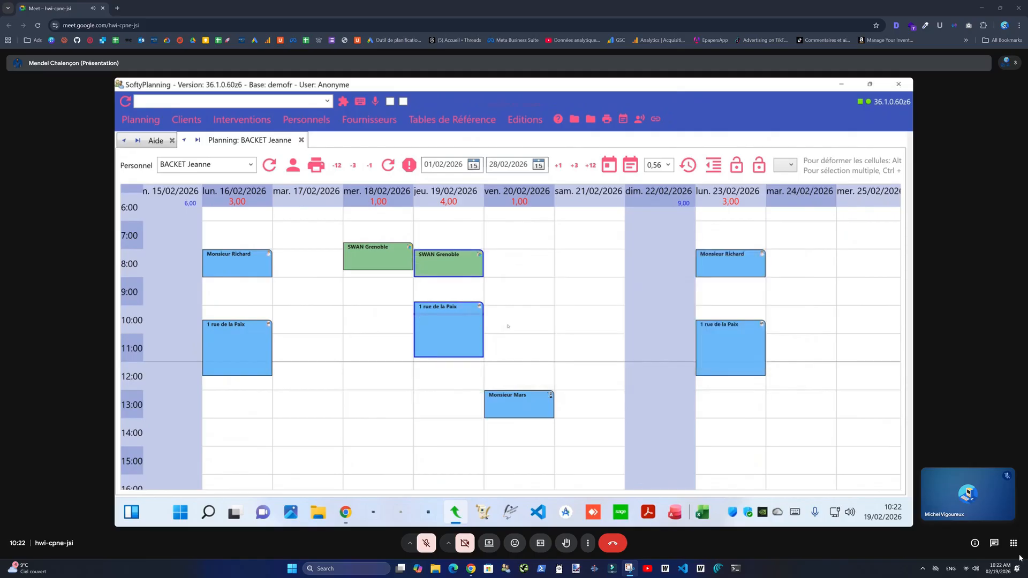
- Display travel legs around the 19/02 10:00 visit (33 km, 471 km), zoomed out to 0,44
{"action": "scroll", "coordinate": [541, 298], "scroll_direction": "down", "scroll_amount": 2}
{"action": "scroll", "coordinate": [537, 300], "scroll_direction": "up", "scroll_amount": 1}
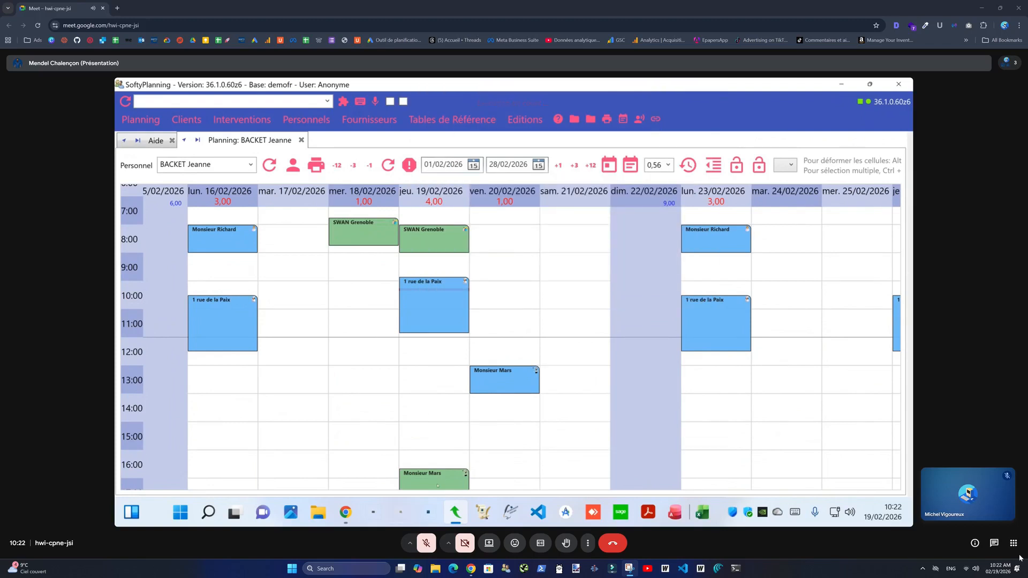
{"action": "left_click", "coordinate": [431, 315]}
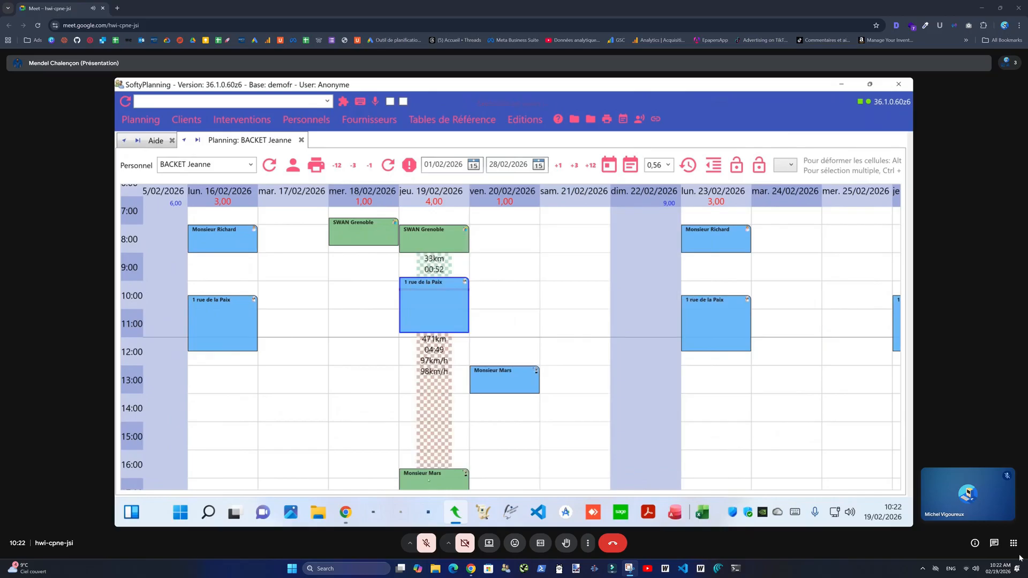
{"action": "mouse_move", "coordinate": [426, 477]}
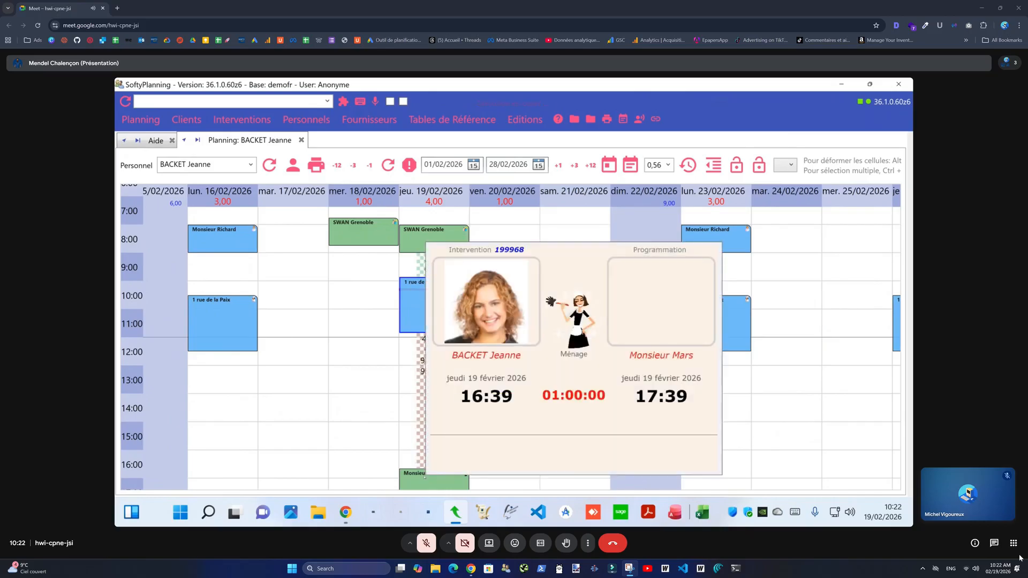
{"action": "scroll", "coordinate": [444, 415], "scroll_direction": "down", "scroll_amount": 2}
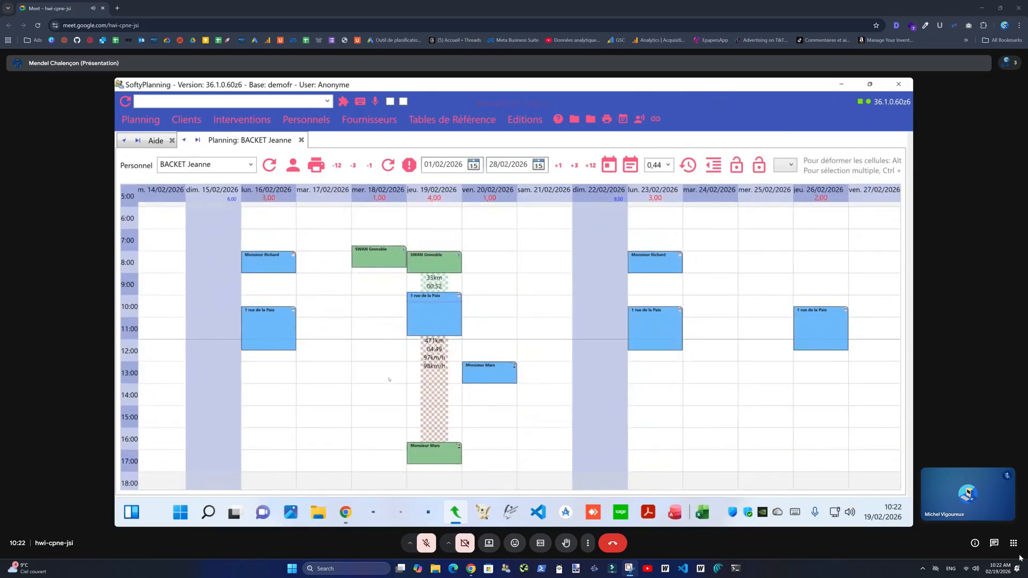
{"action": "left_click_drag", "start_coordinate": [443, 219], "coordinate": [464, 258]}
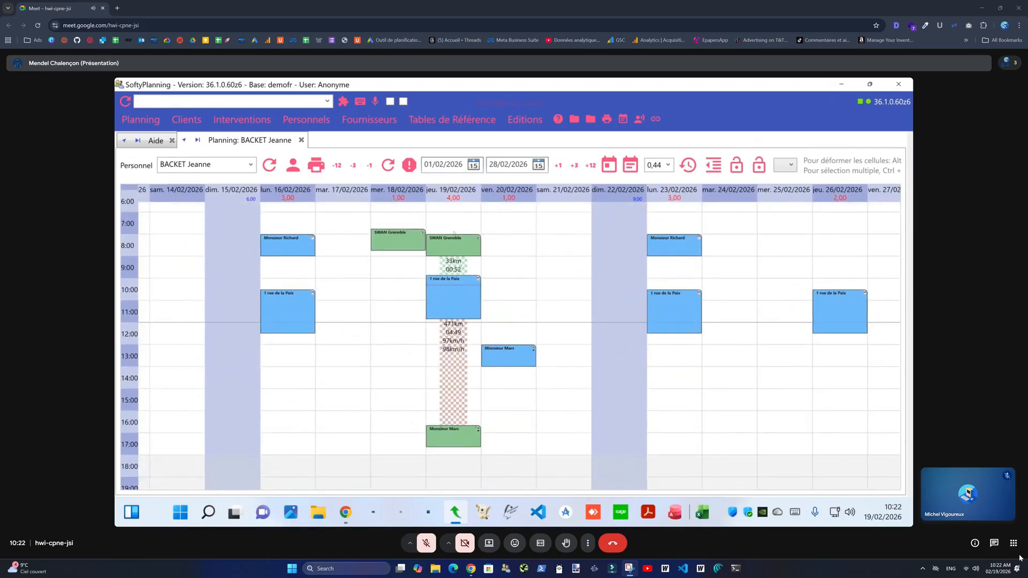
{"action": "left_click_drag", "start_coordinate": [459, 220], "coordinate": [457, 238]}
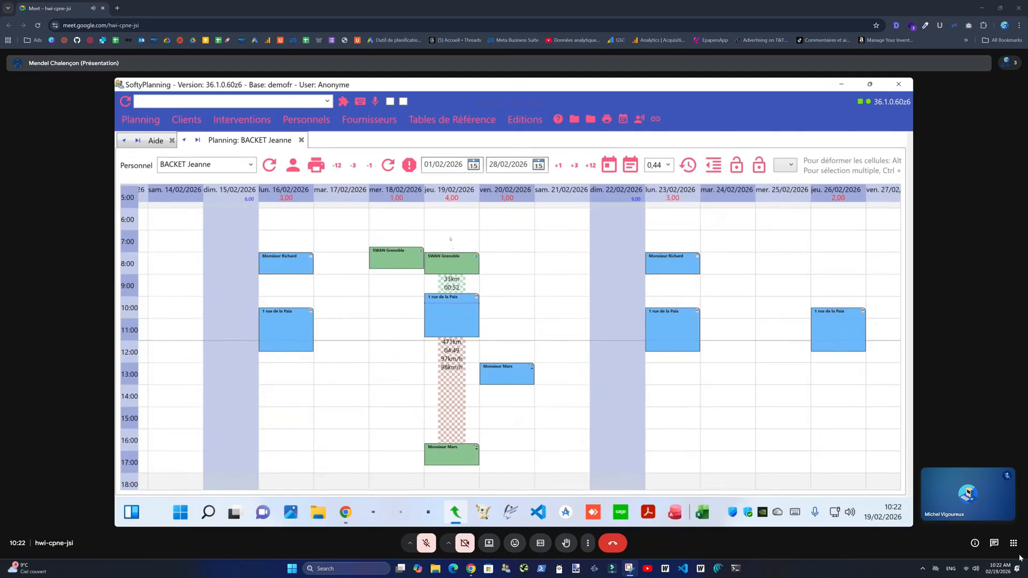